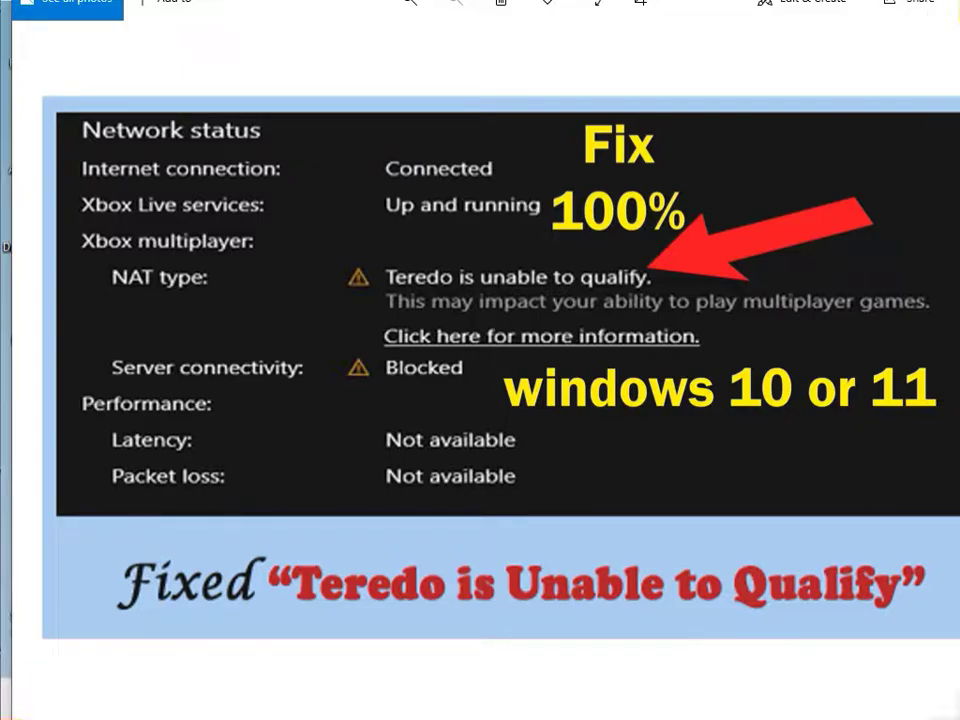
Close the Teredo error picture and refresh the desktop
{"action": "left_click", "coordinate": [950, 1]}
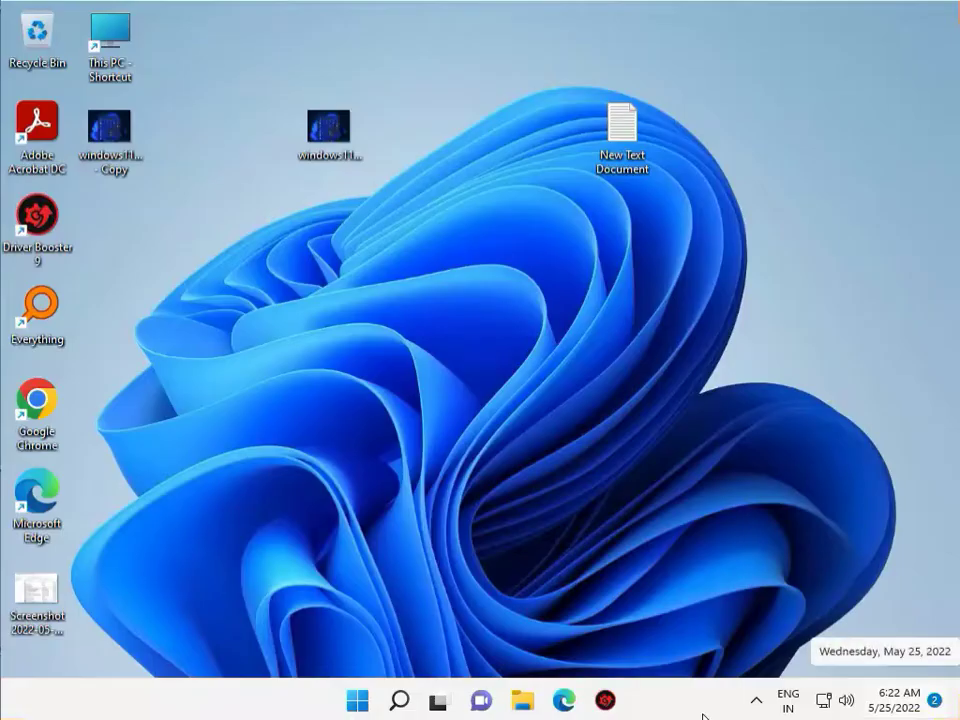
{"action": "right_click", "coordinate": [503, 388]}
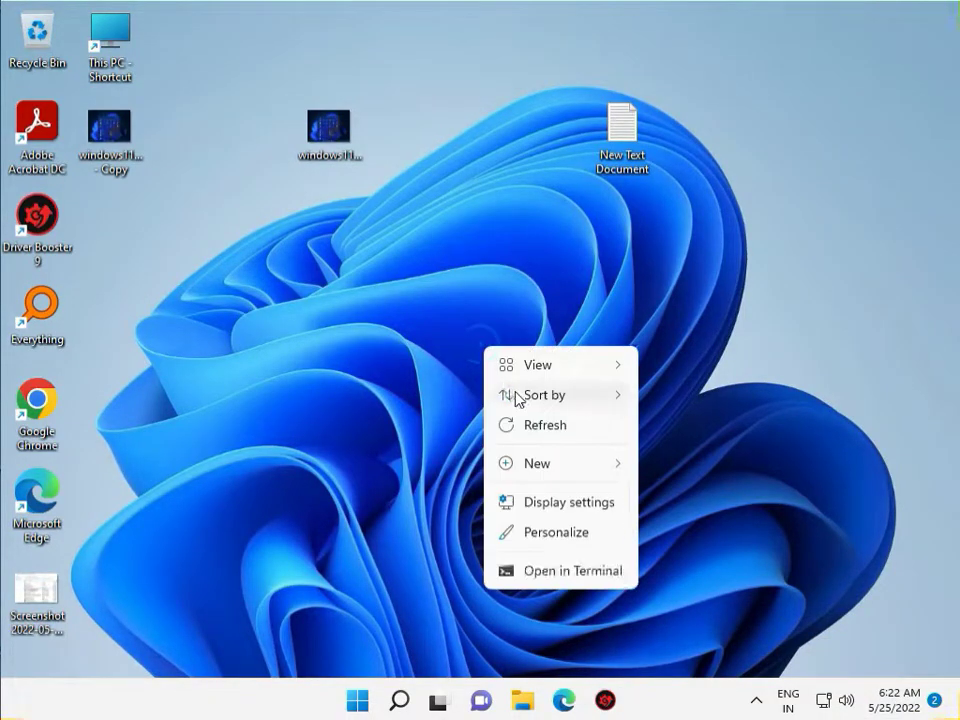
{"action": "left_click", "coordinate": [533, 432]}
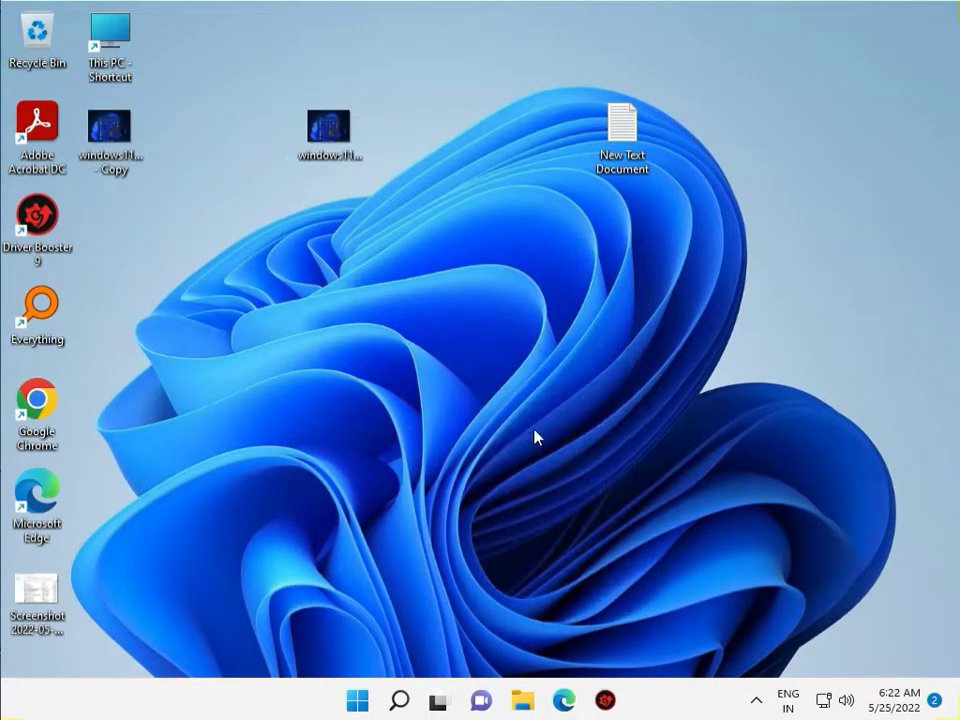
Open the Network and Sharing Center in Control Panel, check the active network connection, and close the window
{"action": "left_click", "coordinate": [357, 701]}
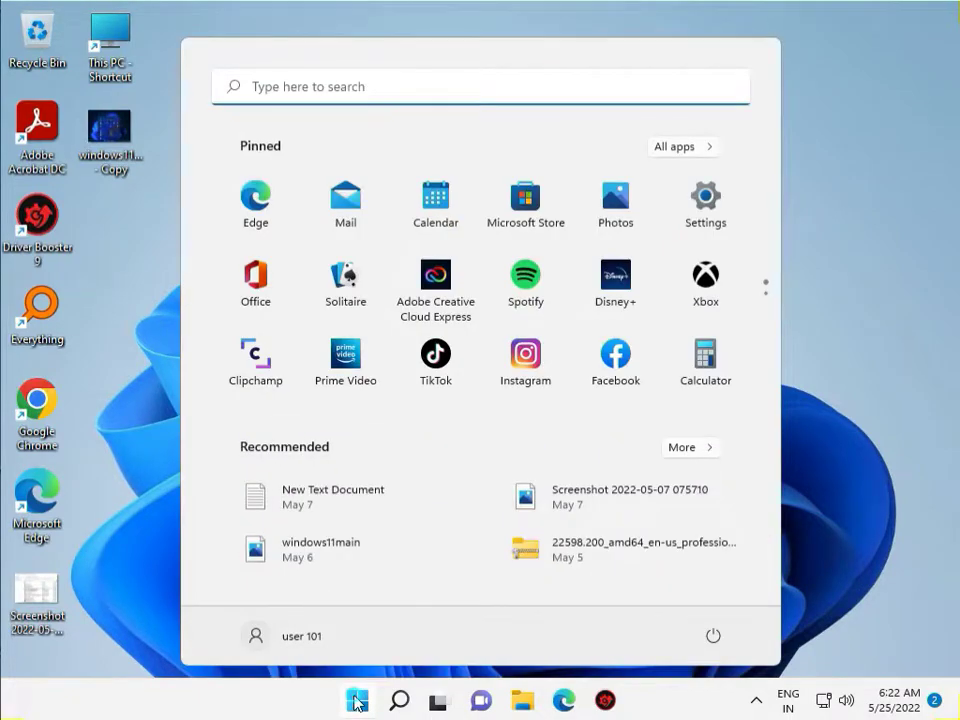
{"action": "type", "text": "co"}
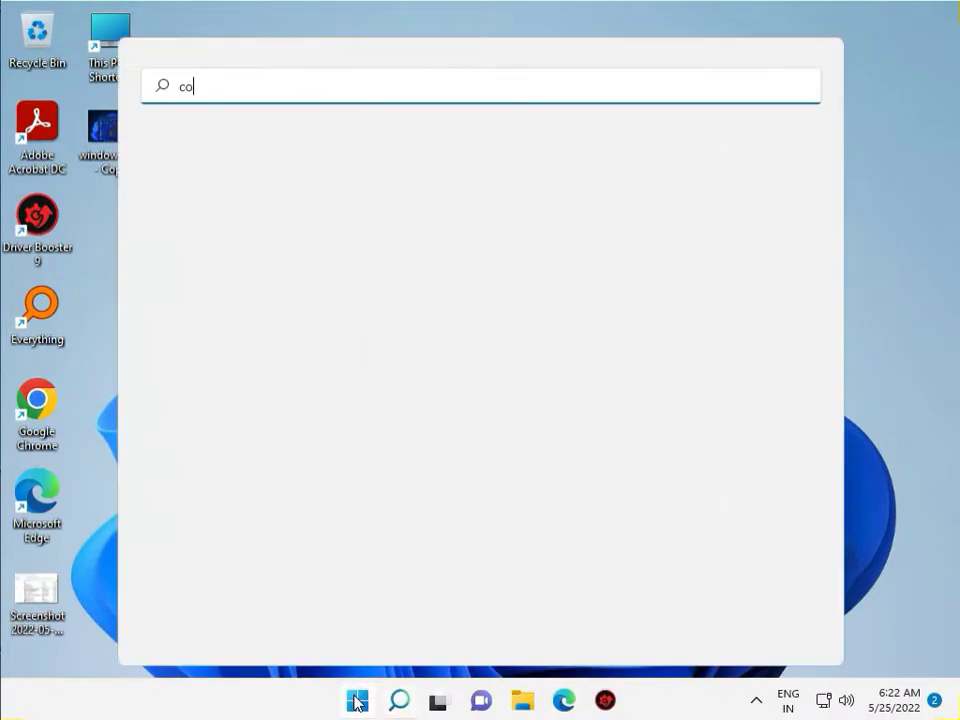
{"action": "left_click", "coordinate": [268, 251]}
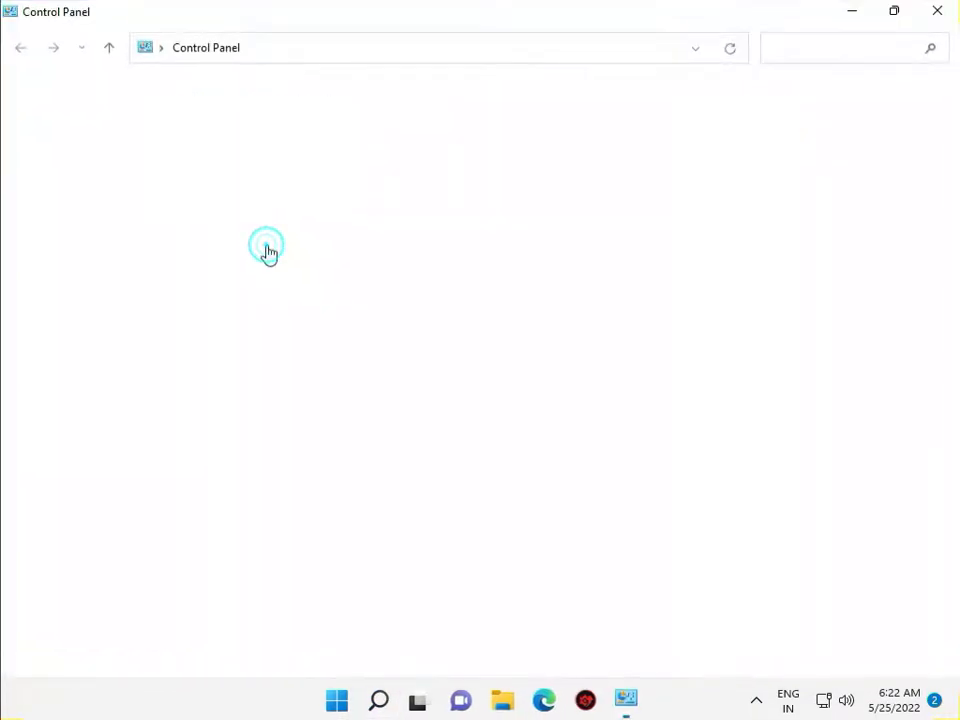
{"action": "left_click", "coordinate": [326, 236]}
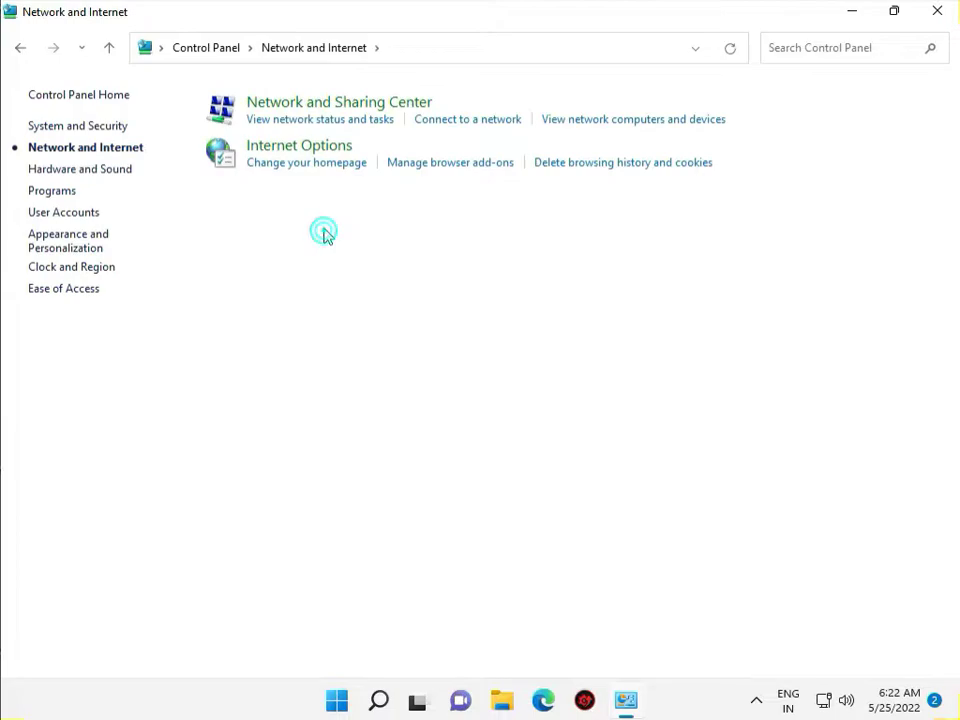
{"action": "left_click", "coordinate": [322, 104]}
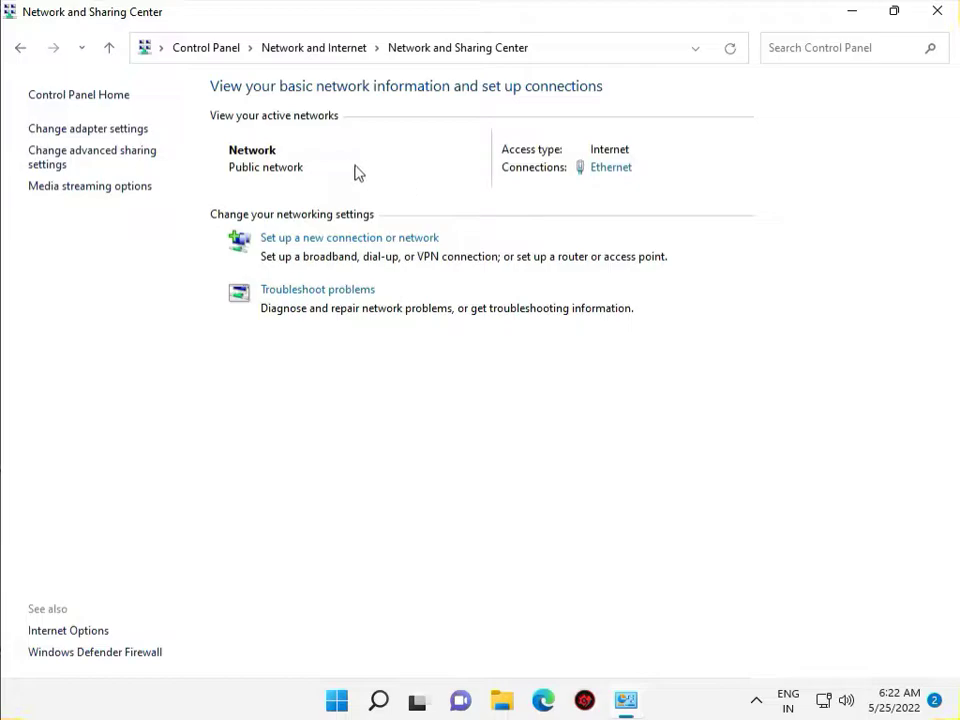
{"action": "left_click", "coordinate": [582, 149]}
{"action": "key", "text": "alt+F4"}
{"action": "left_click", "coordinate": [432, 427]}
{"action": "key", "text": "super+r"}
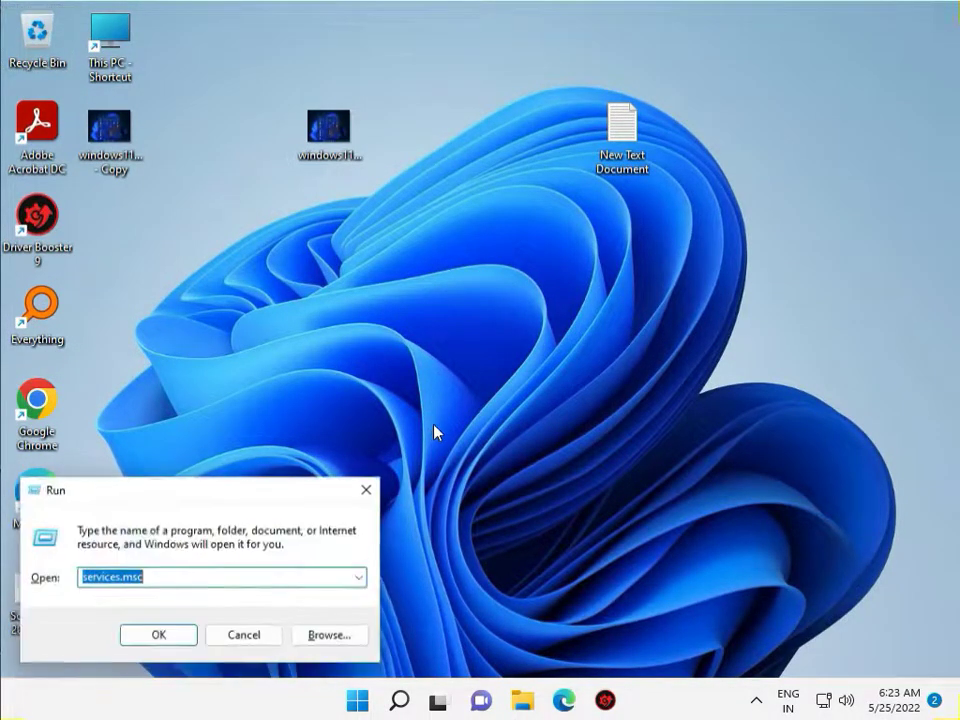
{"action": "left_click", "coordinate": [372, 499]}
Run "netsh interface Teredo set state disable" in a Command Prompt opened as administrator, and close the window
{"action": "left_click", "coordinate": [356, 699]}
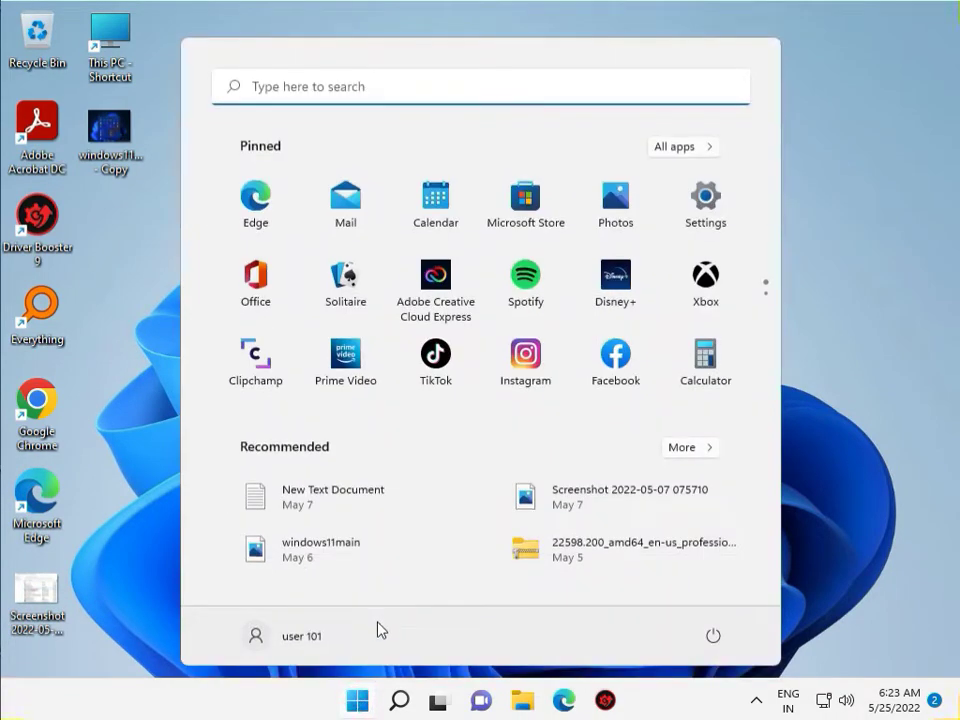
{"action": "type", "text": "cmd"}
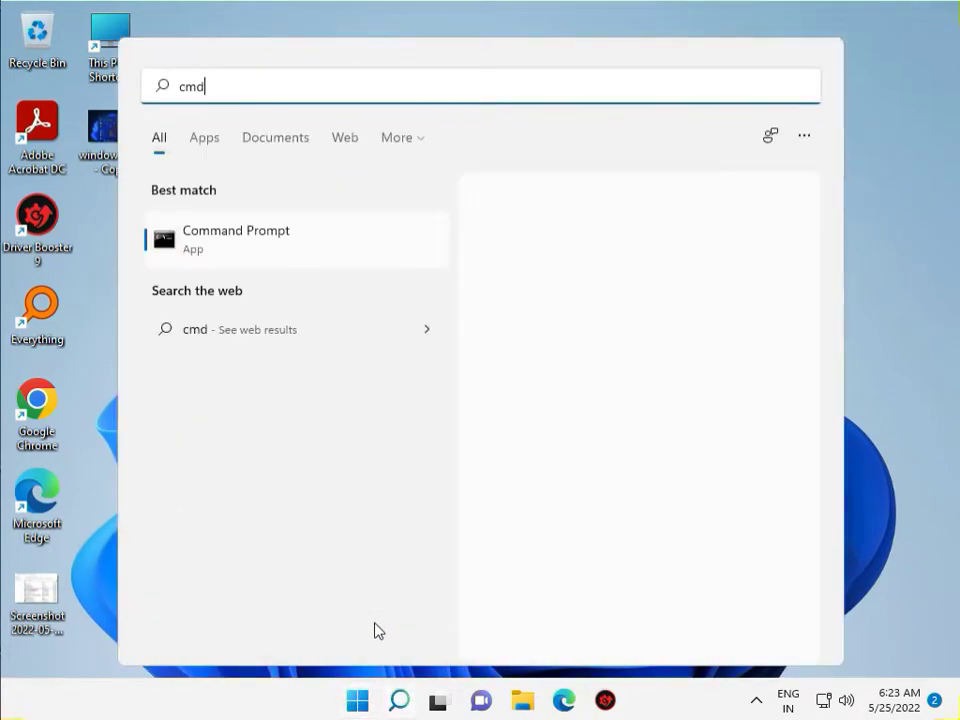
{"action": "left_click", "coordinate": [238, 251]}
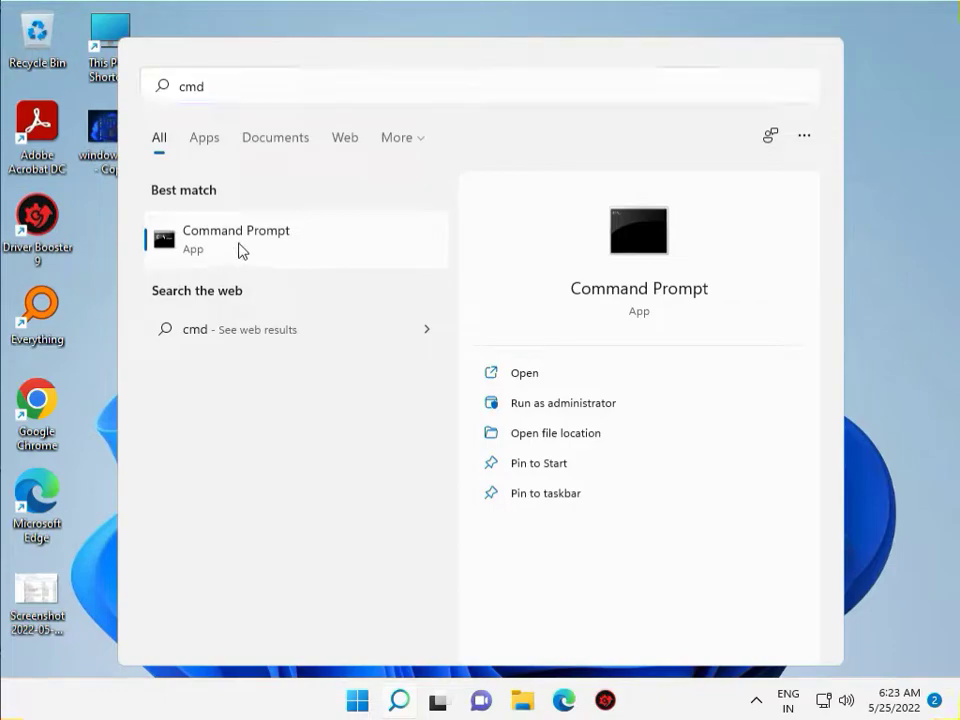
{"action": "right_click", "coordinate": [238, 251]}
{"action": "left_click", "coordinate": [294, 271]}
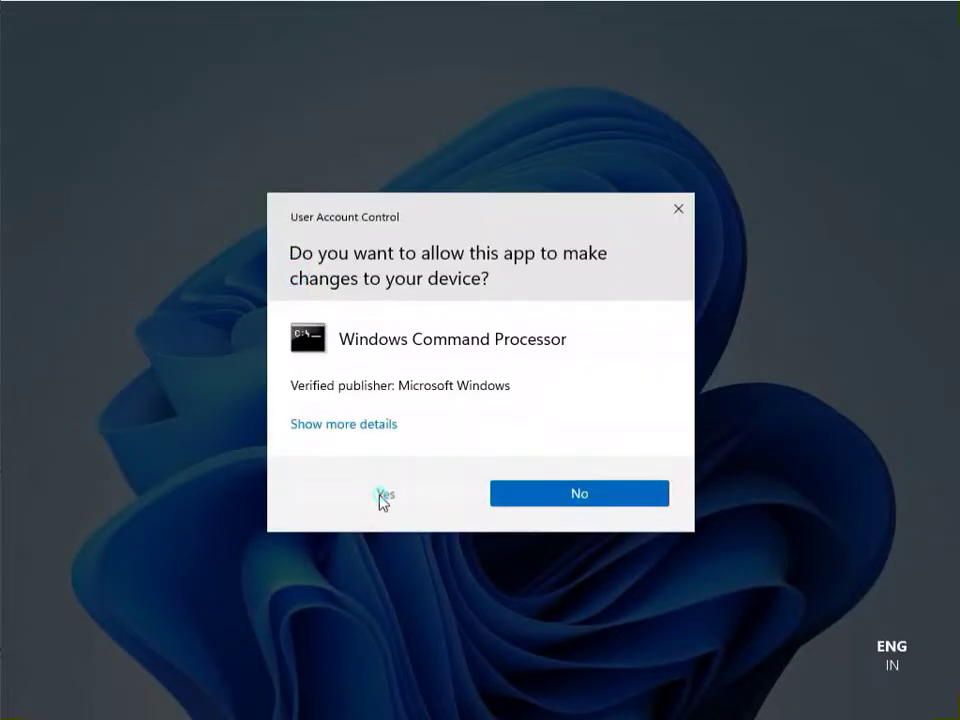
{"action": "left_click", "coordinate": [378, 490]}
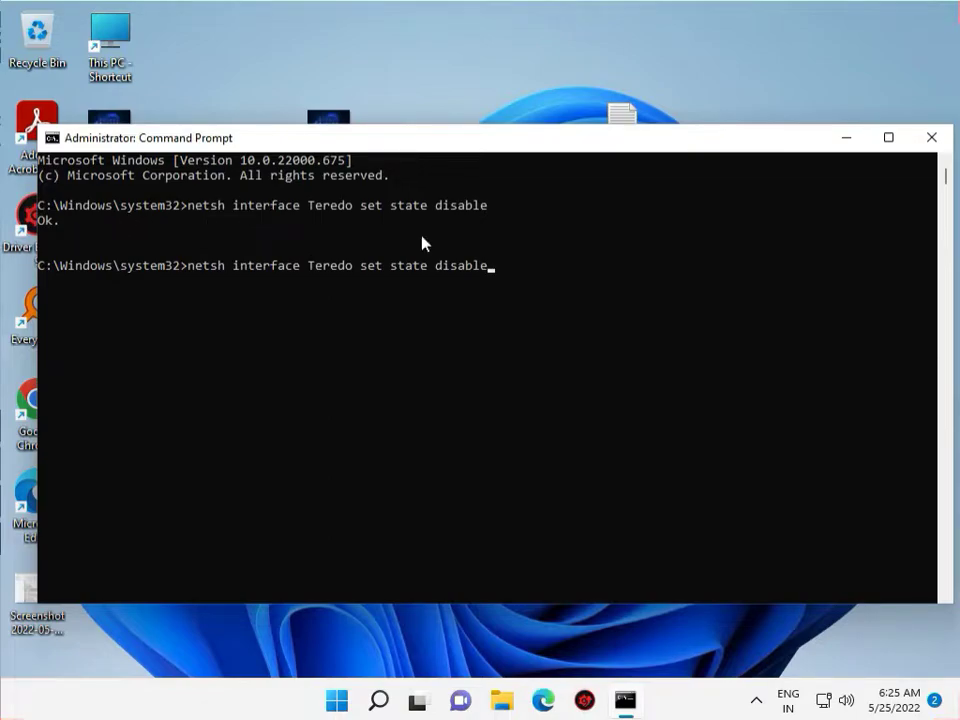
{"action": "left_click", "coordinate": [930, 137]}
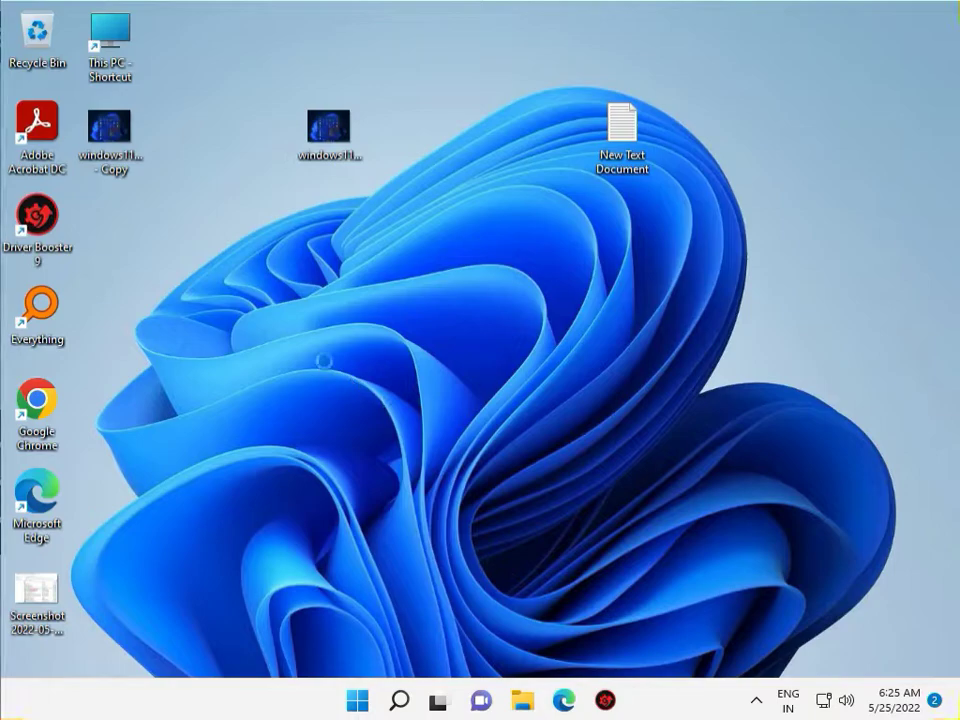
{"action": "right_click", "coordinate": [356, 407]}
{"action": "left_click", "coordinate": [378, 199]}
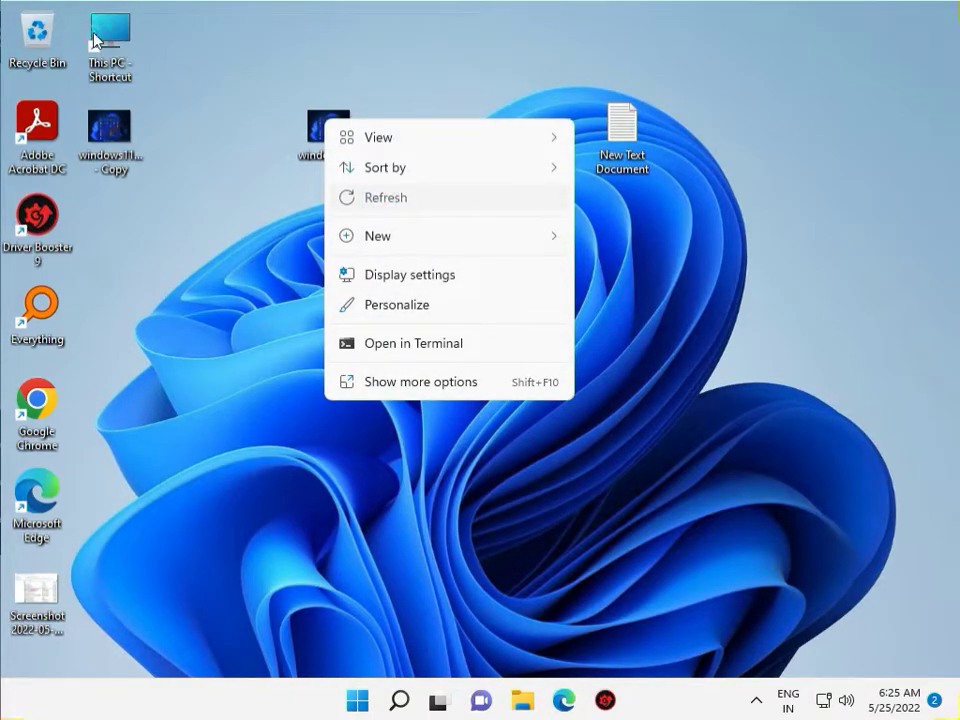
{"action": "left_click", "coordinate": [380, 199]}
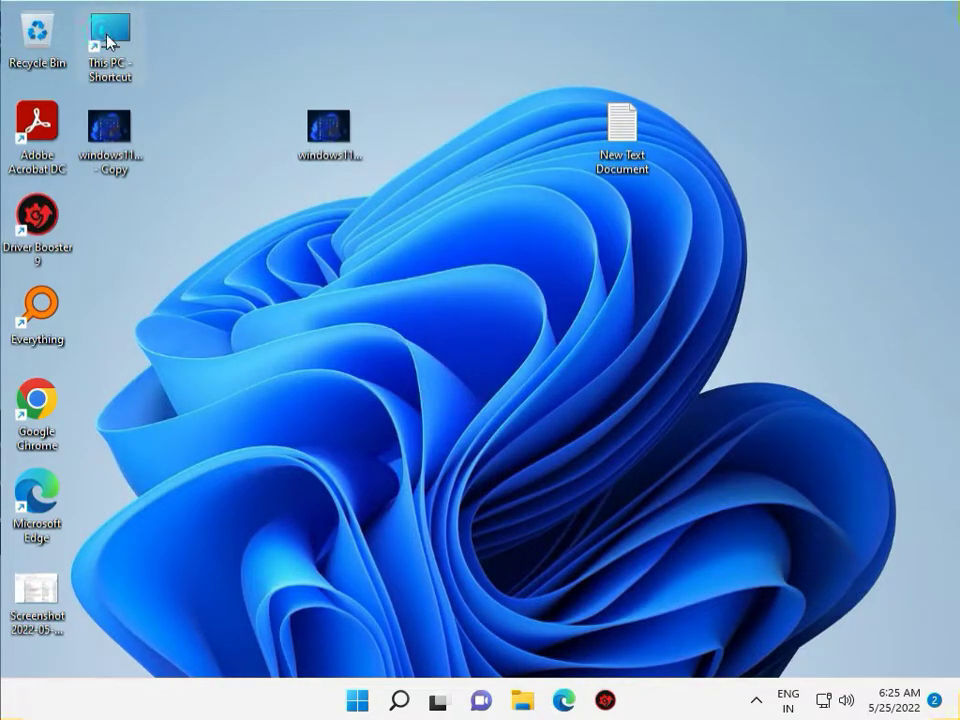
Open This PC from the desktop shortcut and launch Computer Management through its Manage option
{"action": "double_click", "coordinate": [108, 42]}
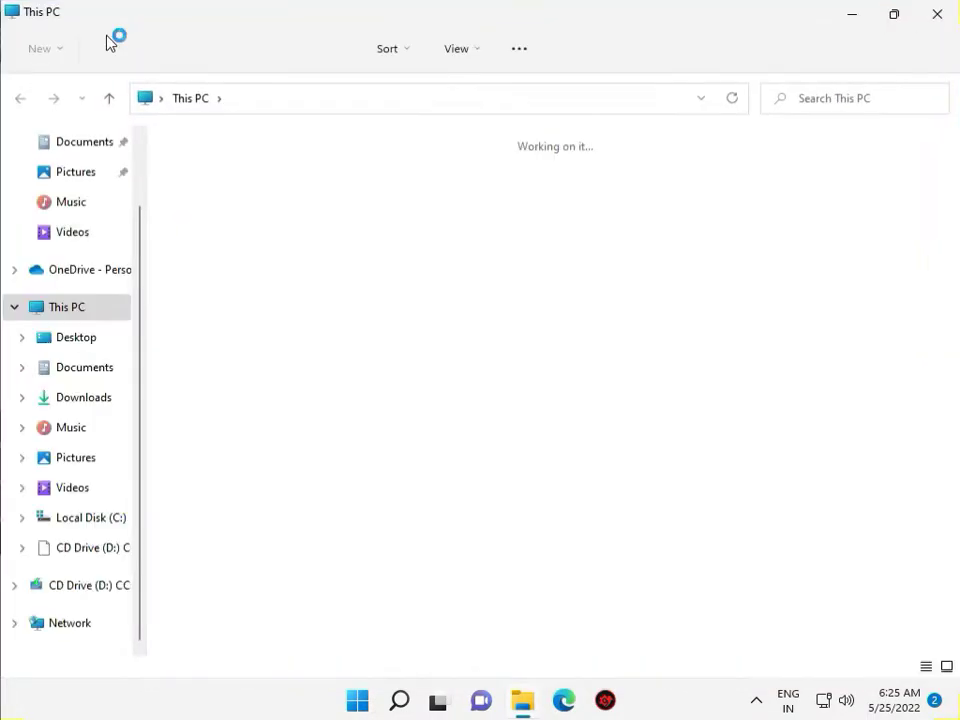
{"action": "right_click", "coordinate": [80, 321]}
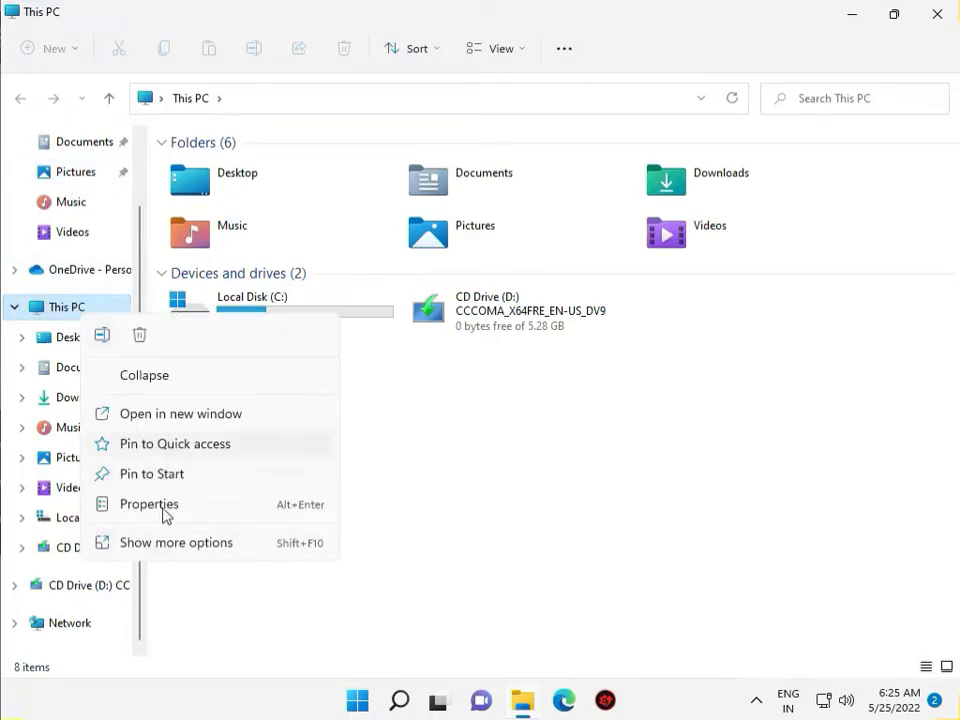
{"action": "left_click", "coordinate": [158, 546]}
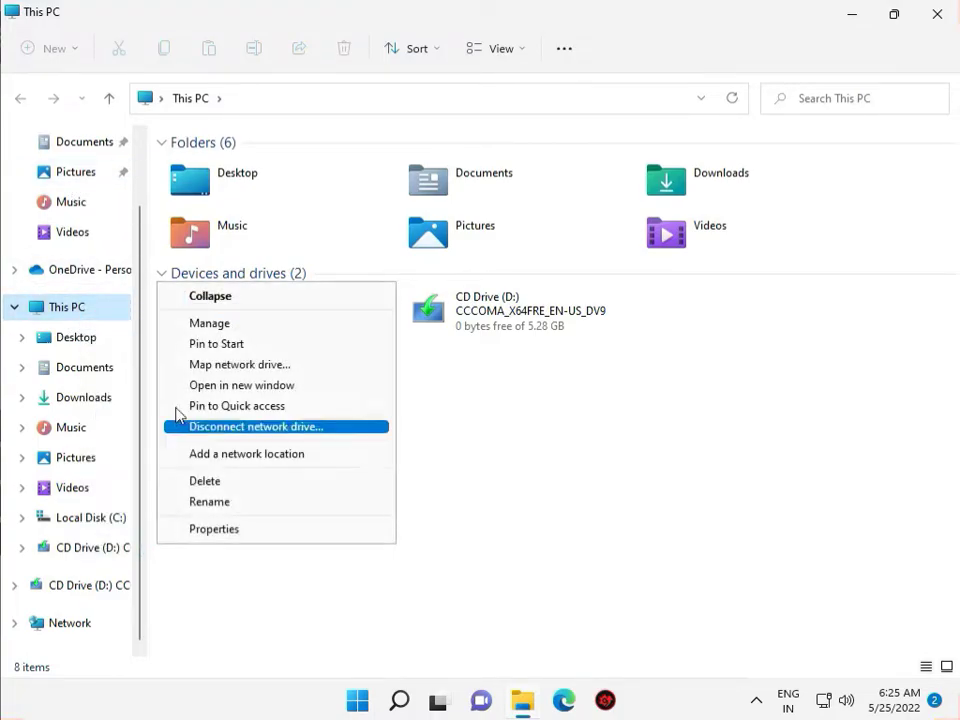
{"action": "left_click", "coordinate": [222, 324]}
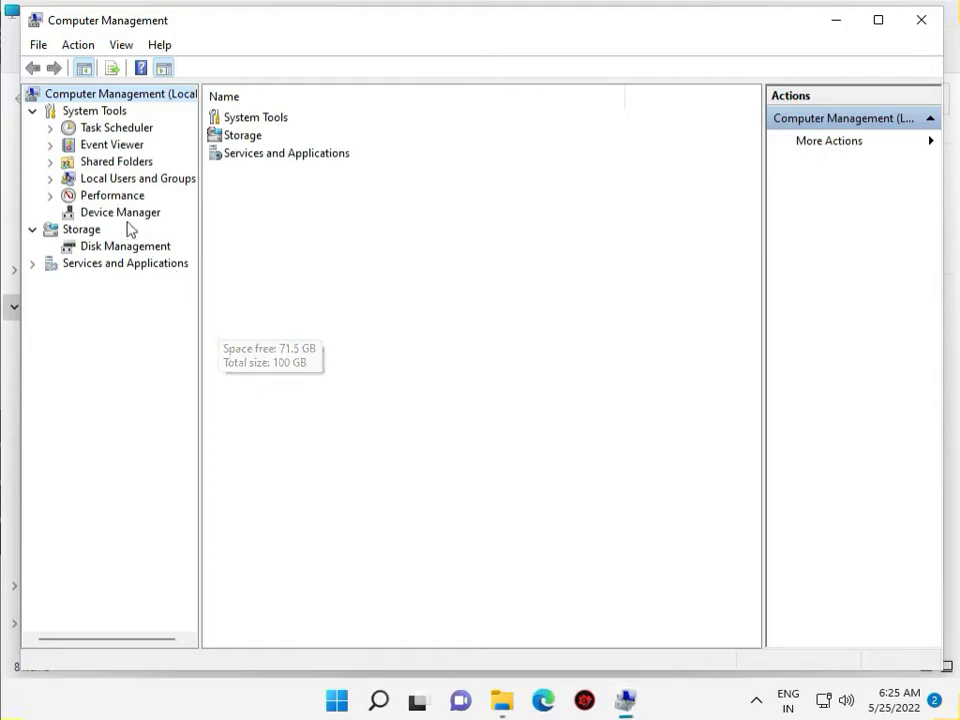
Show hidden devices in Device Manager and check that the option is enabled
{"action": "left_click", "coordinate": [120, 212]}
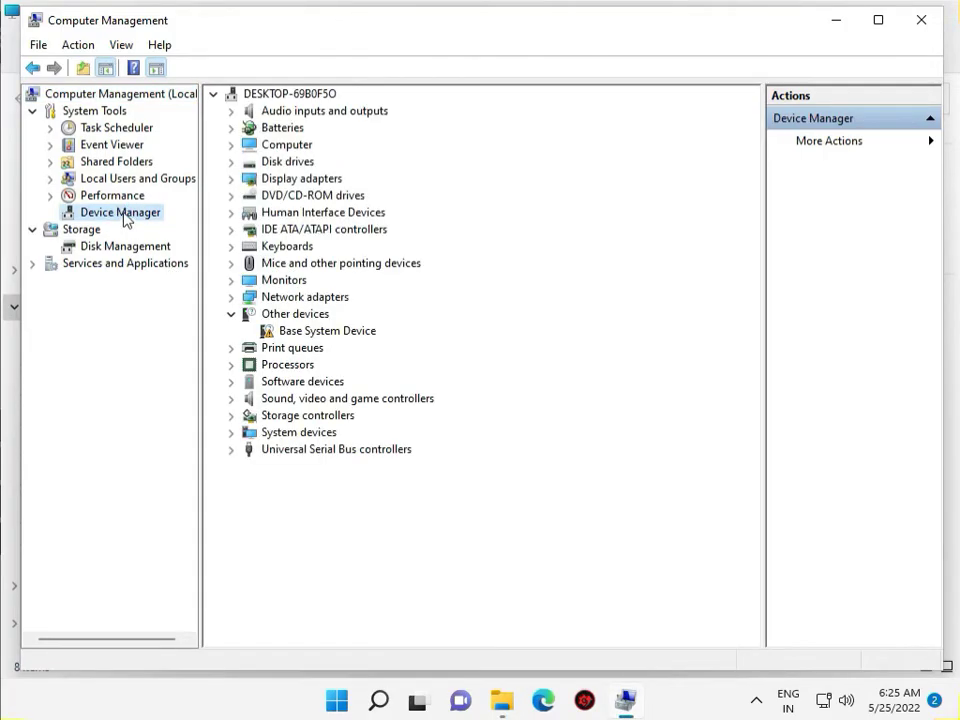
{"action": "left_click", "coordinate": [122, 47]}
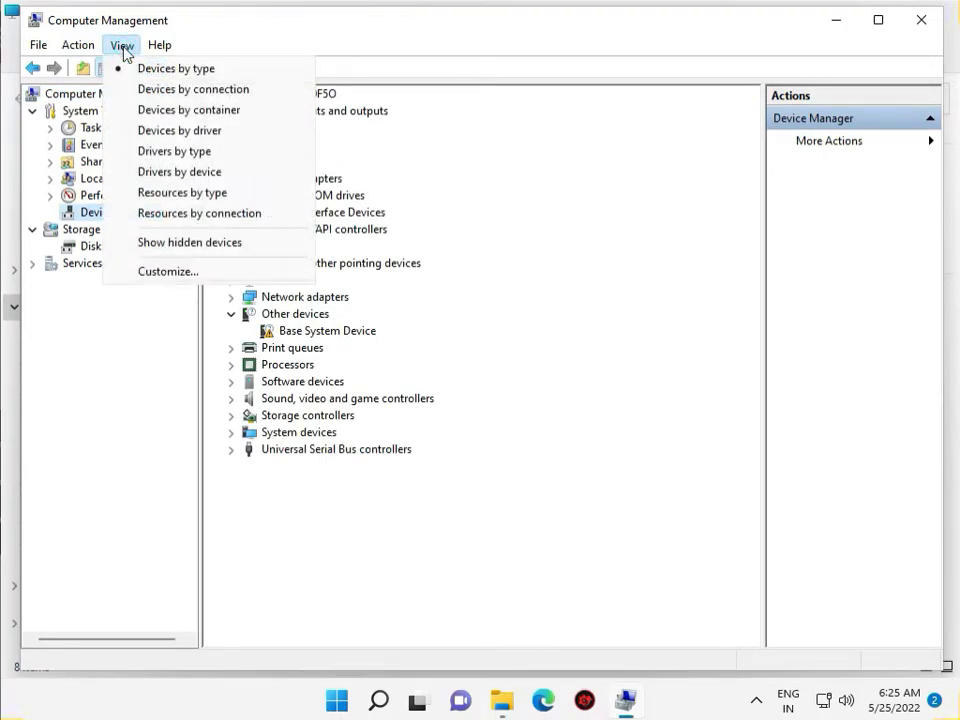
{"action": "left_click", "coordinate": [235, 246]}
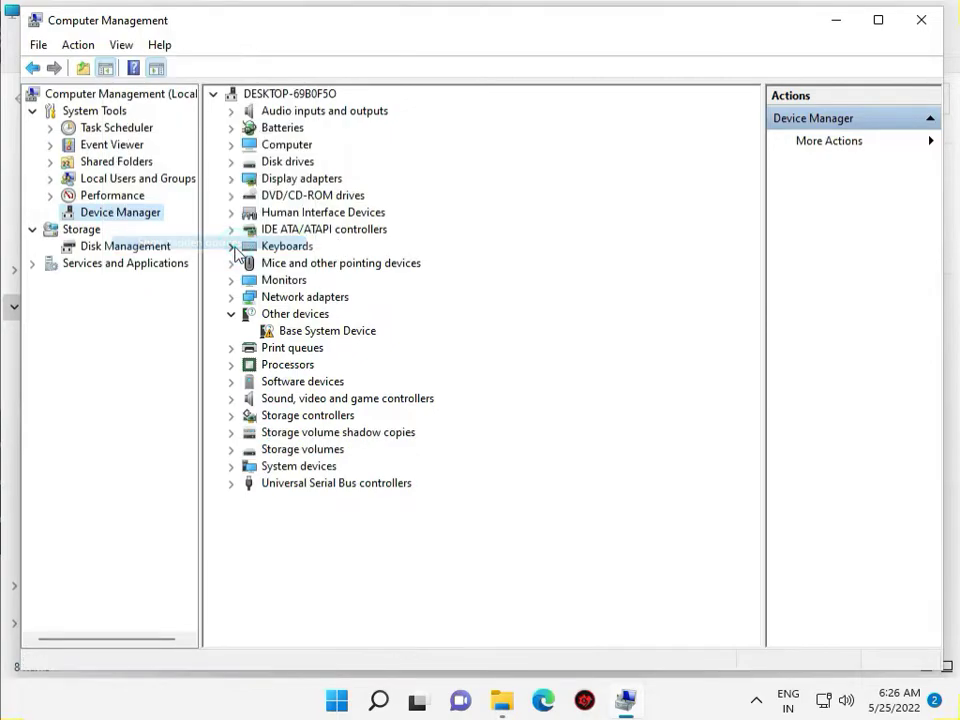
{"action": "left_click", "coordinate": [122, 44]}
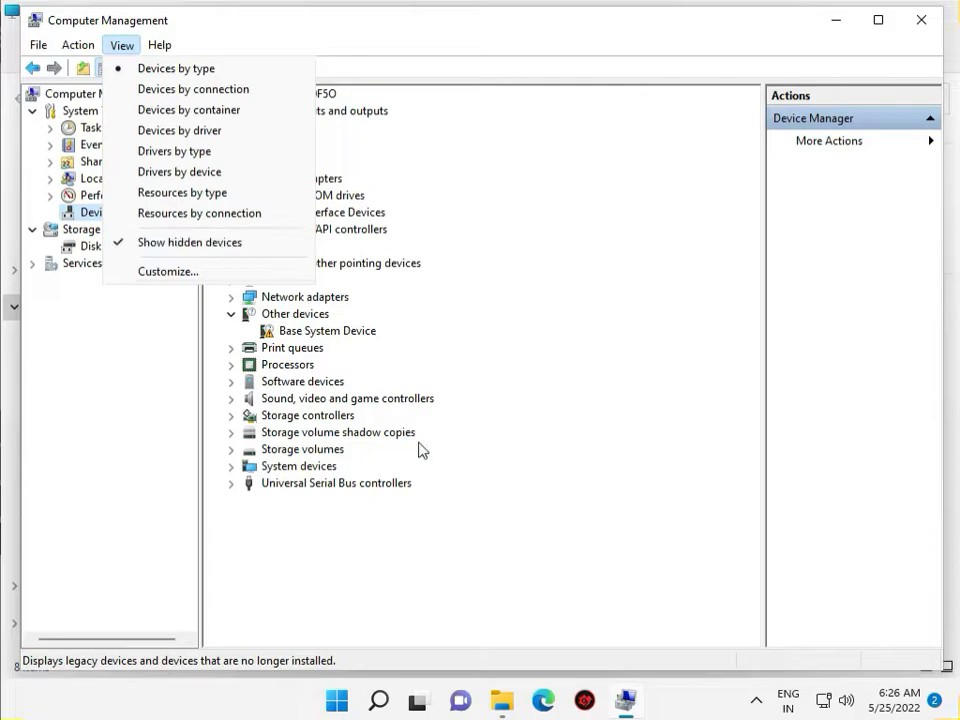
{"action": "left_click", "coordinate": [473, 490]}
Search for an updated driver for the Intel(R) PRO/1000 MT Desktop Adapter under Network adapters, and close Computer Management and This PC
{"action": "mouse_move", "coordinate": [645, 717]}
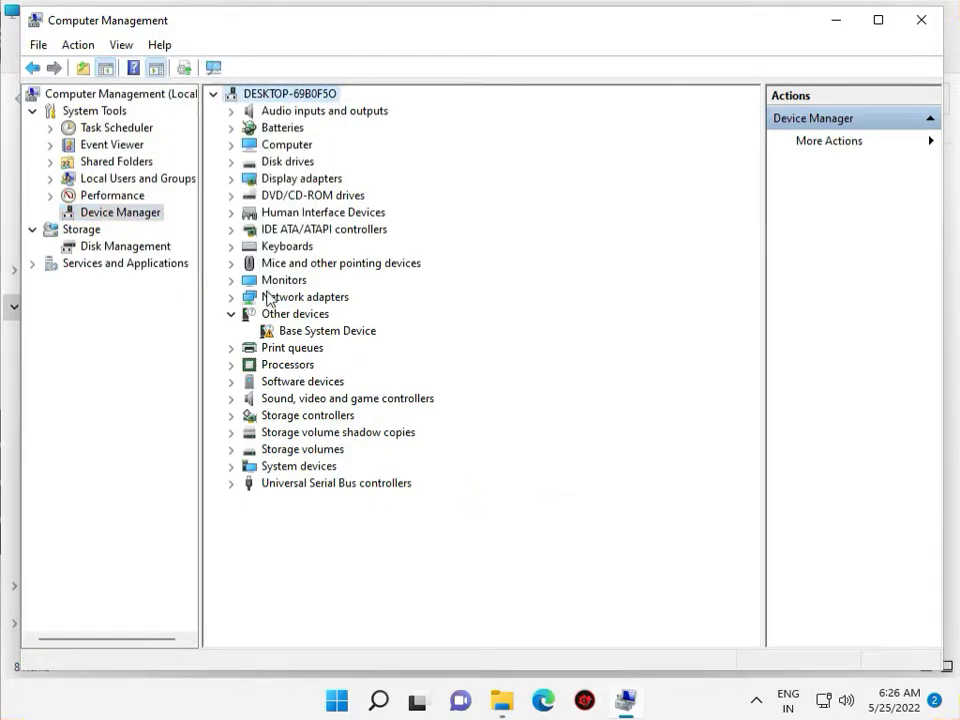
{"action": "left_click", "coordinate": [233, 298]}
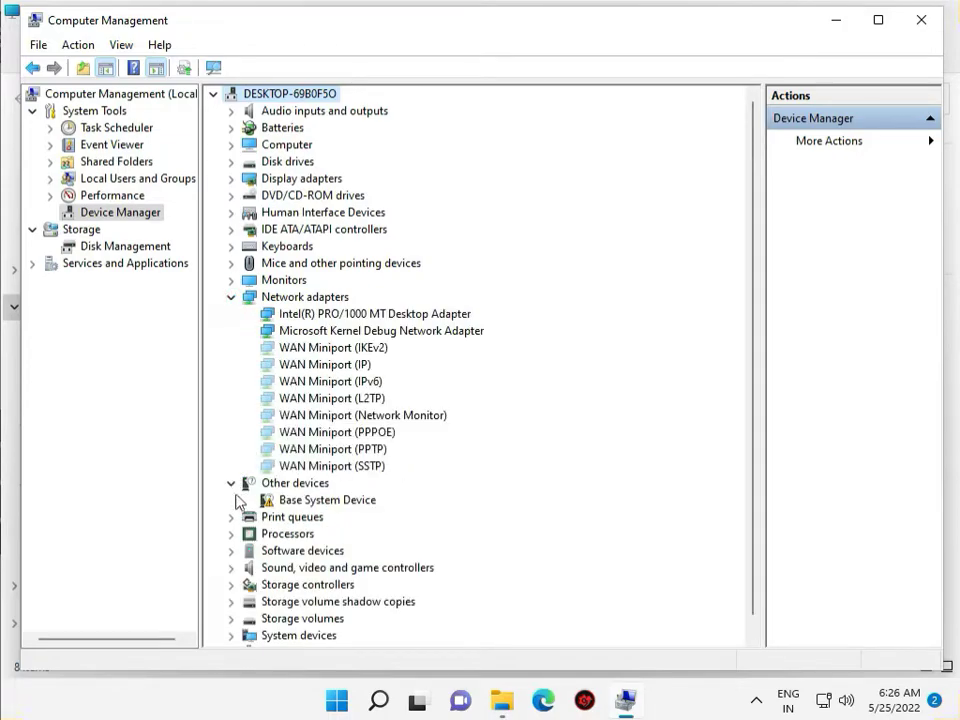
{"action": "left_click", "coordinate": [232, 485]}
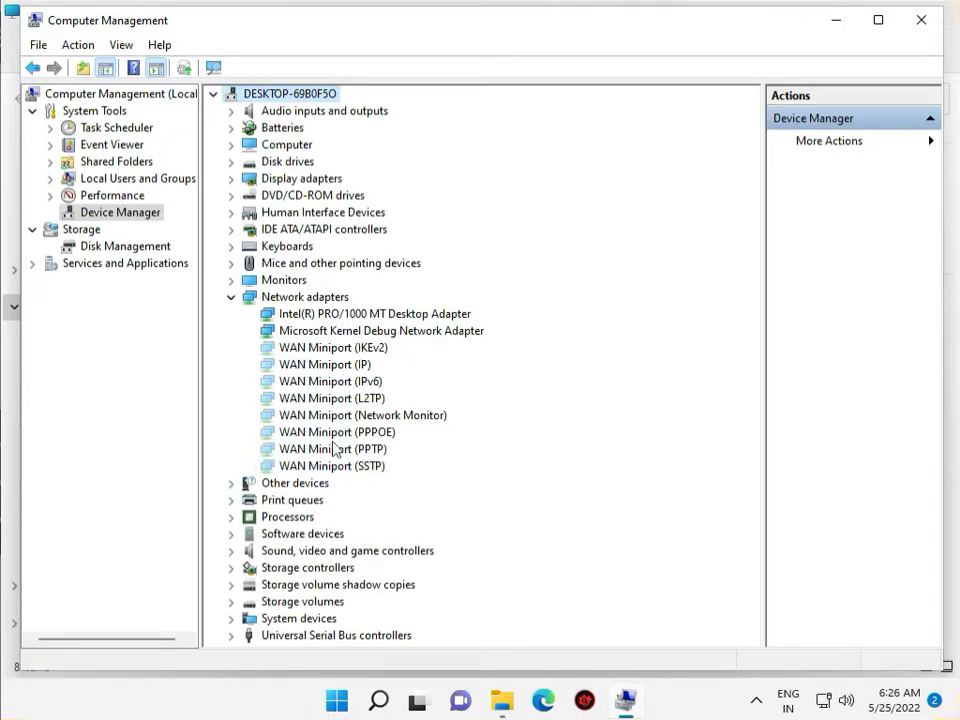
{"action": "left_click", "coordinate": [306, 315]}
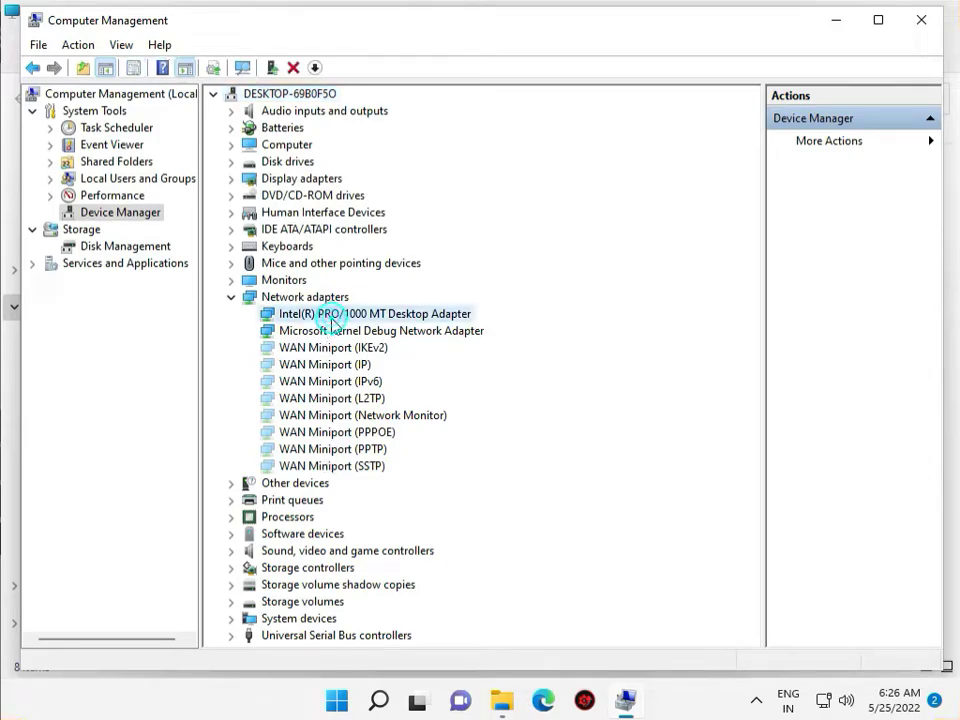
{"action": "right_click", "coordinate": [344, 315]}
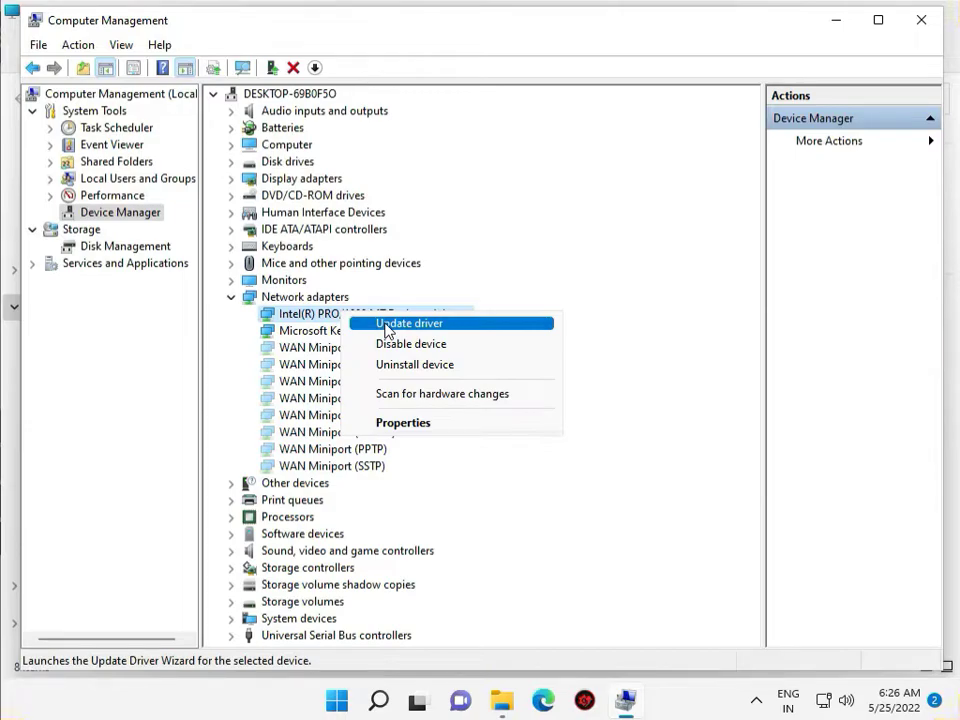
{"action": "left_click", "coordinate": [387, 327]}
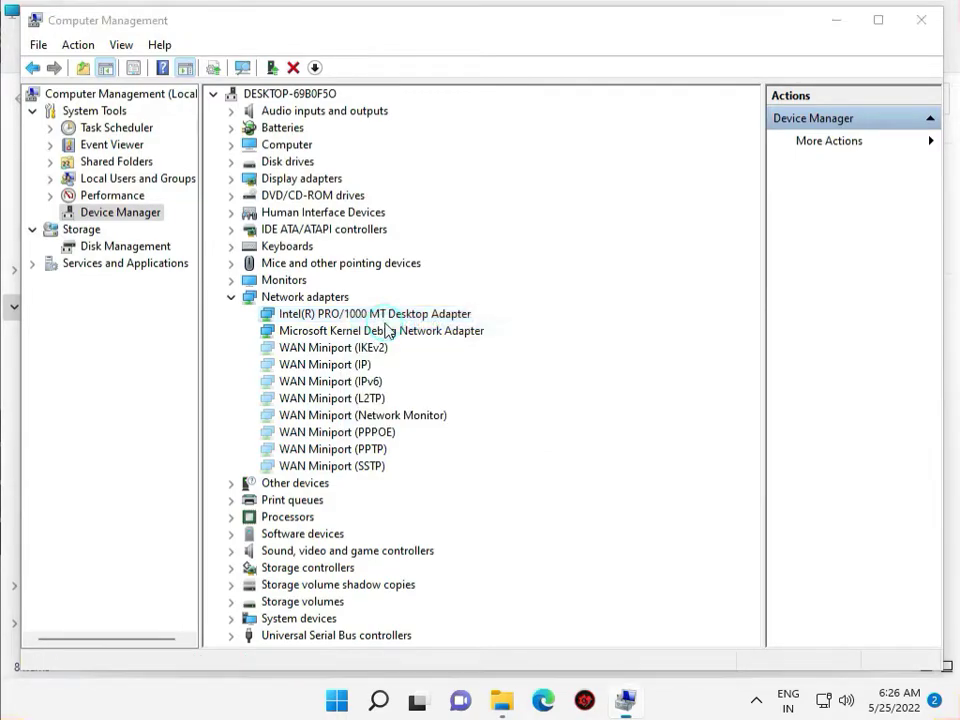
{"action": "left_click", "coordinate": [386, 328]}
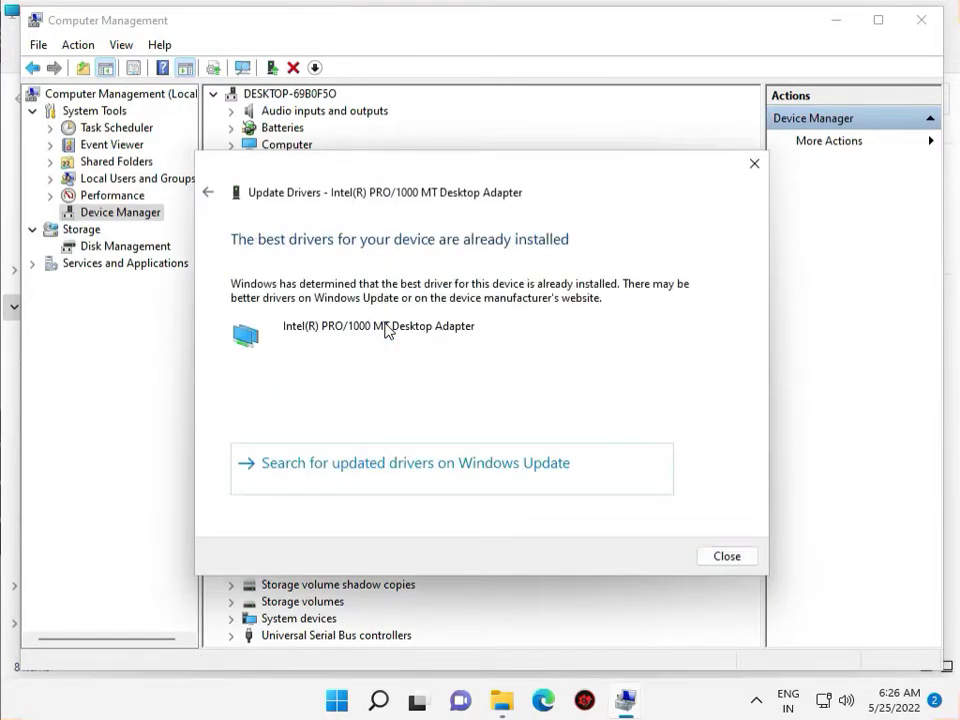
{"action": "left_click", "coordinate": [724, 560]}
{"action": "left_click", "coordinate": [913, 36]}
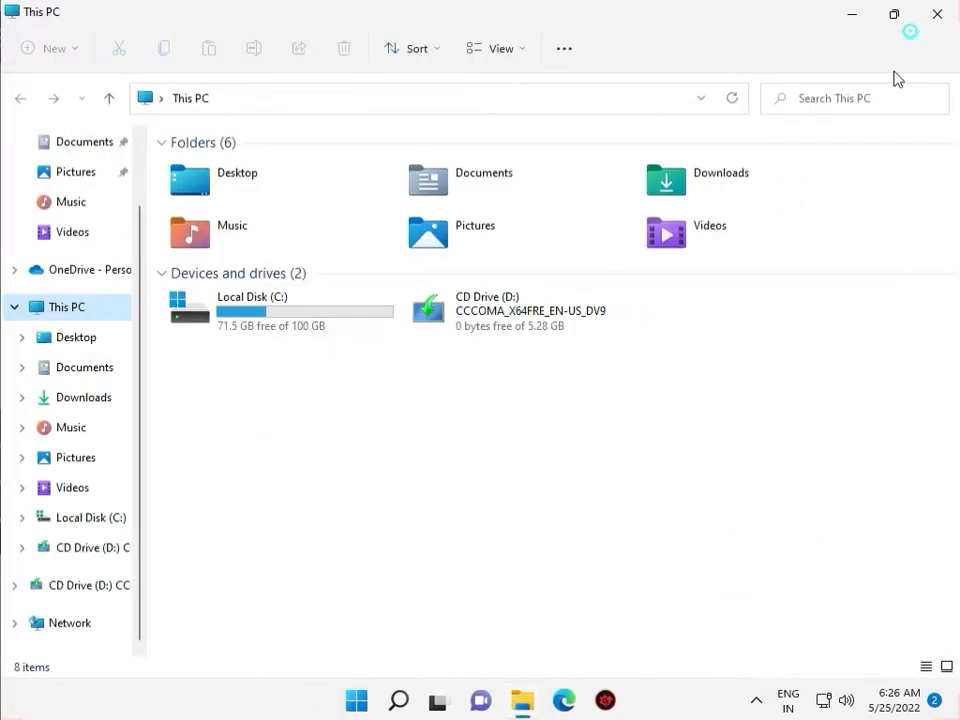
{"action": "left_click", "coordinate": [937, 16]}
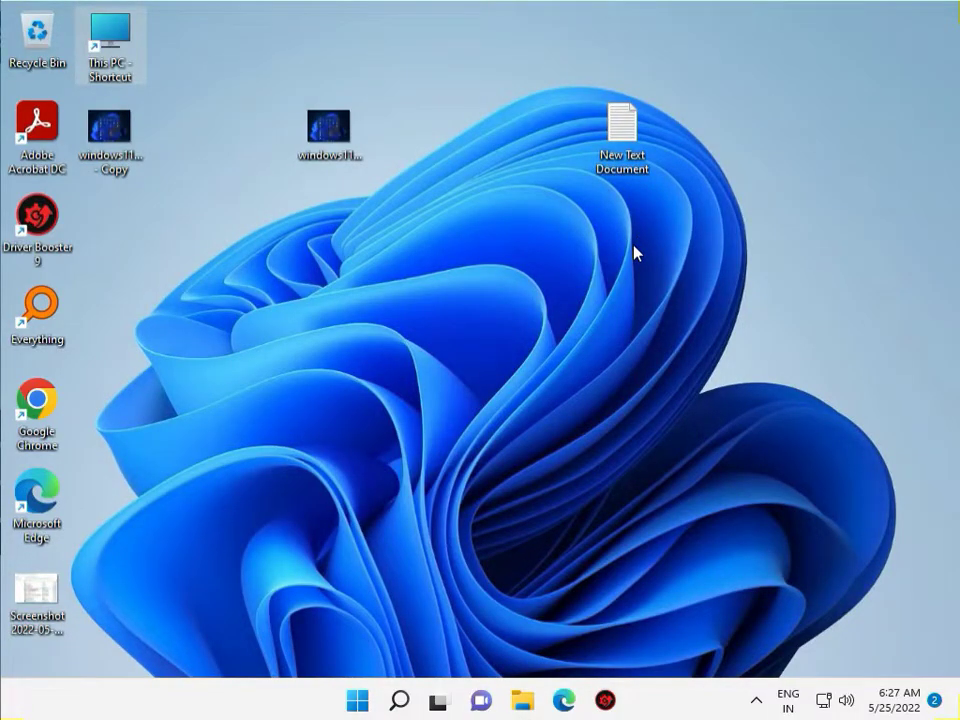
Search for cmd and open Command Prompt as administrator, allowing it to make changes to the device
{"action": "key", "text": "super"}
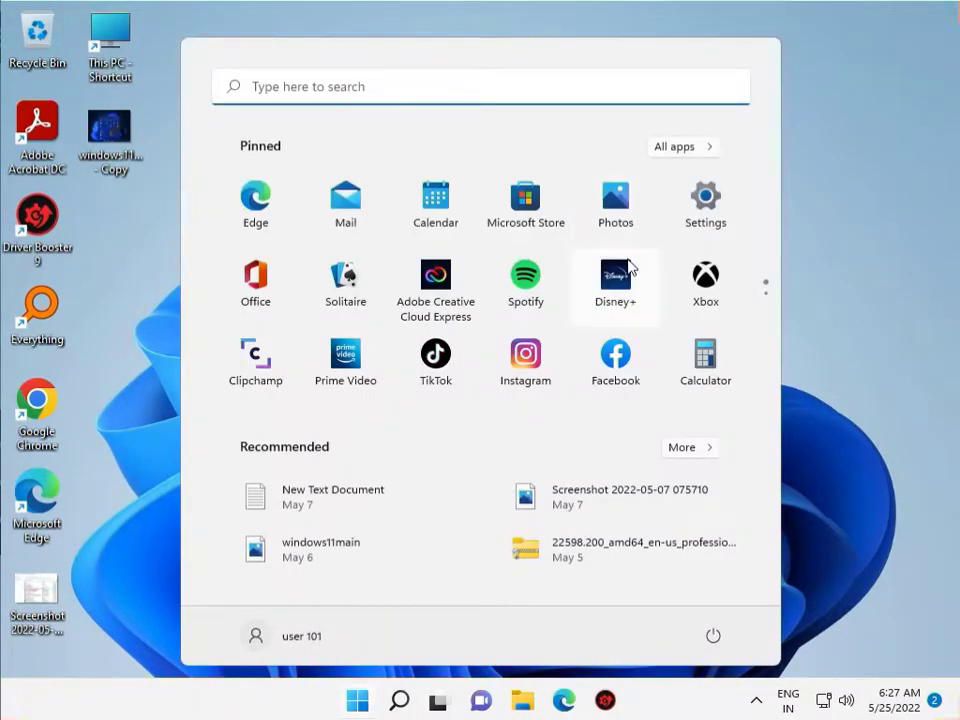
{"action": "type", "text": "cmd"}
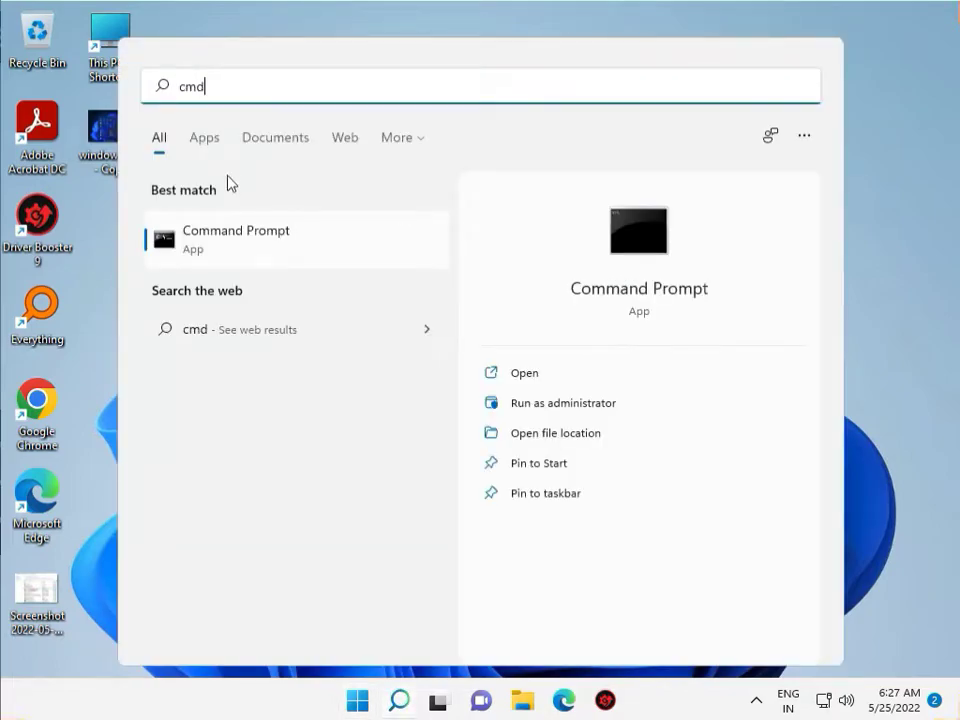
{"action": "right_click", "coordinate": [229, 245]}
{"action": "left_click", "coordinate": [257, 265]}
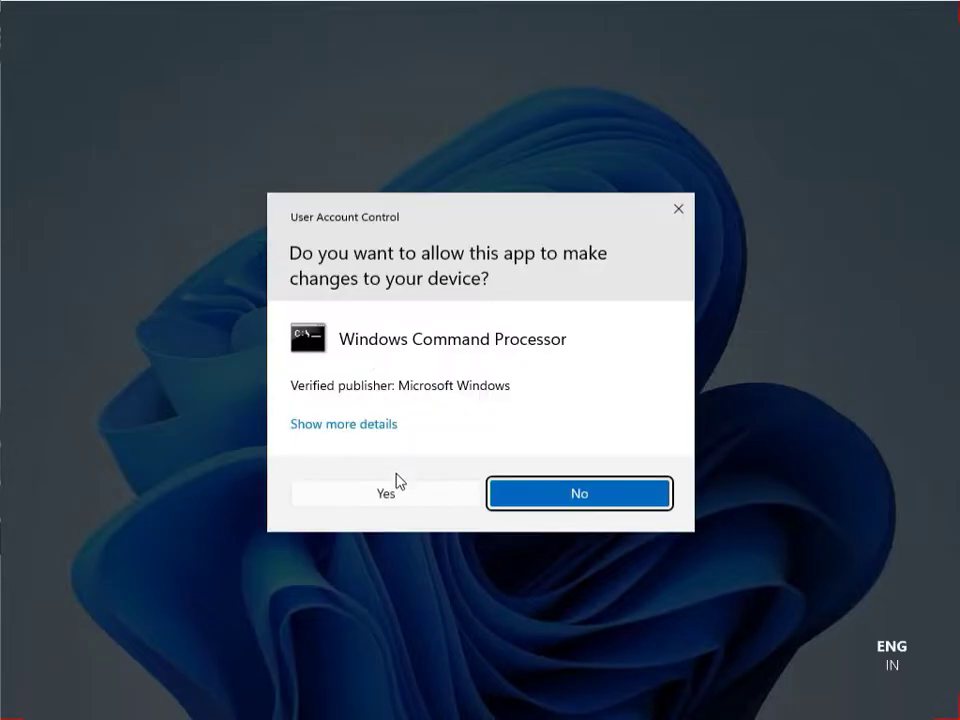
{"action": "left_click", "coordinate": [394, 490]}
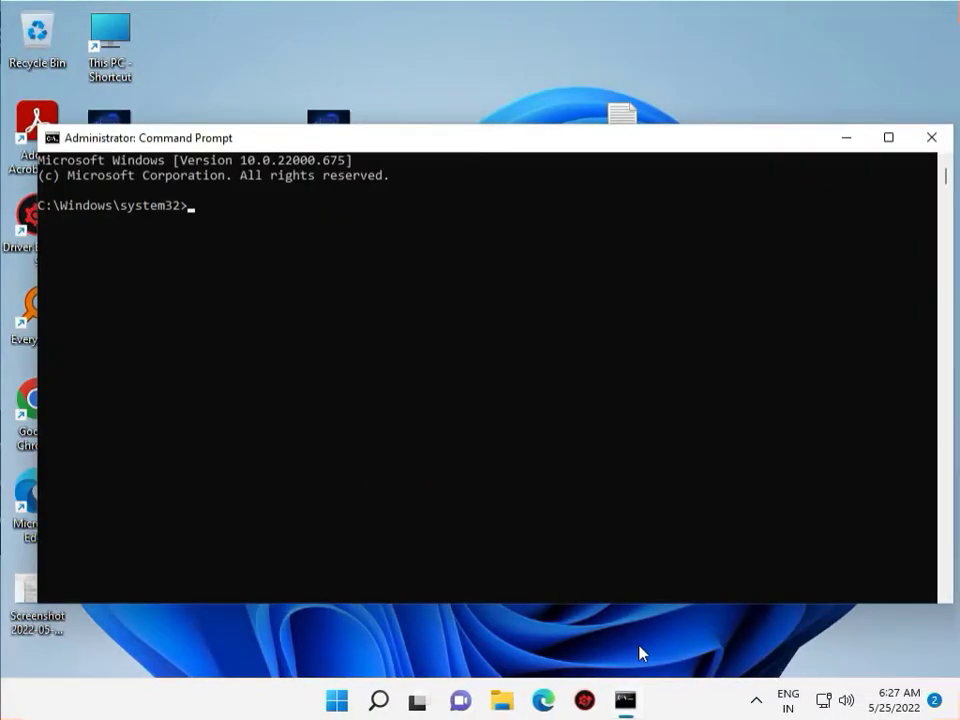
Run "netsh interface Teredo set state type=default" in the administrator Command Prompt, and close the window
{"action": "type", "text": "netsh interface Teredo set state type=default"}
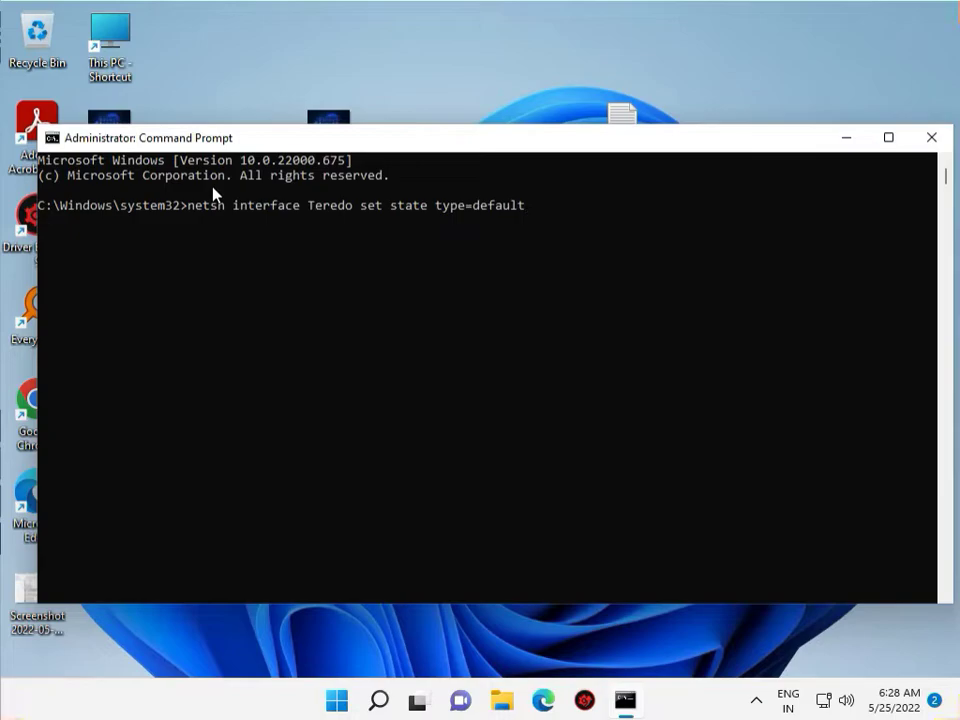
{"action": "left_click", "coordinate": [527, 208]}
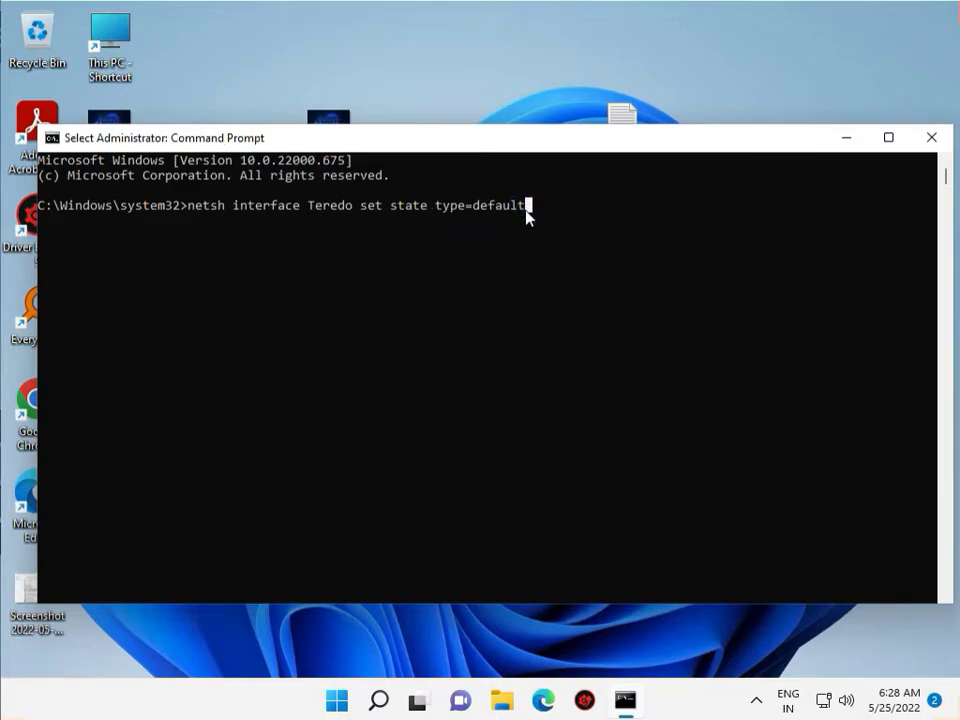
{"action": "key", "text": "Return"}
{"action": "key", "text": "Return"}
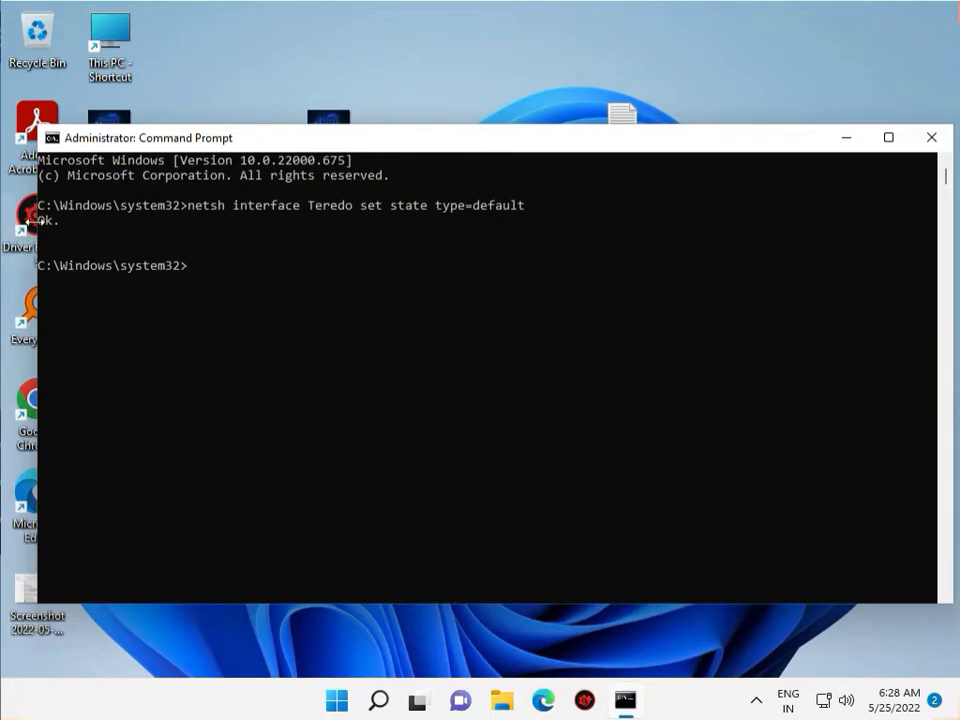
{"action": "left_click", "coordinate": [933, 139]}
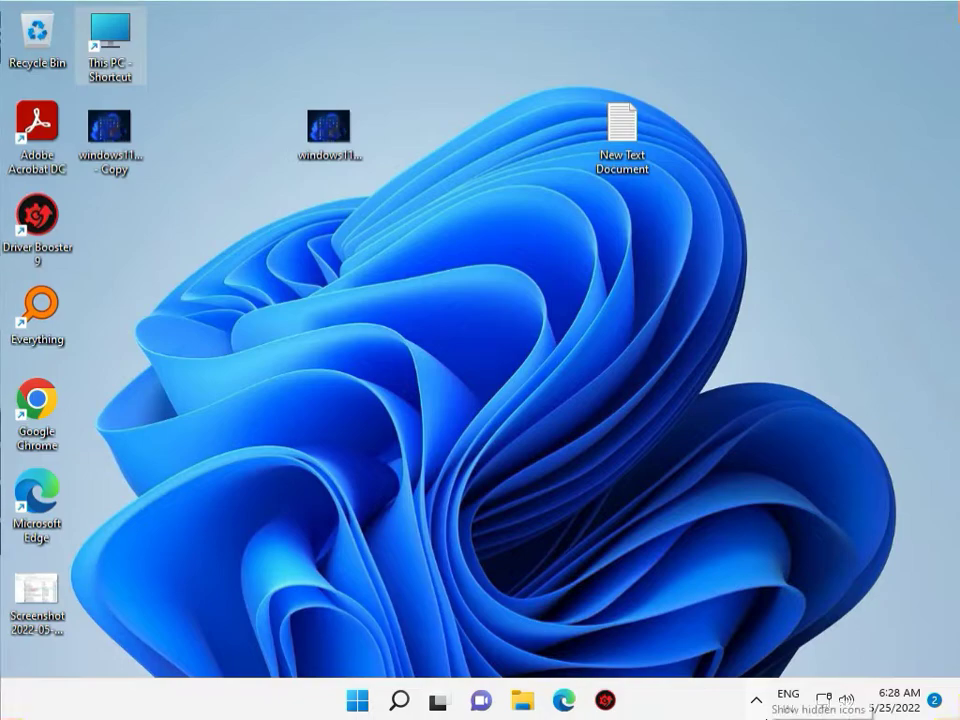
Launch the Services console with services.msc and open the properties of the IP Helper service
{"action": "left_click", "coordinate": [626, 577]}
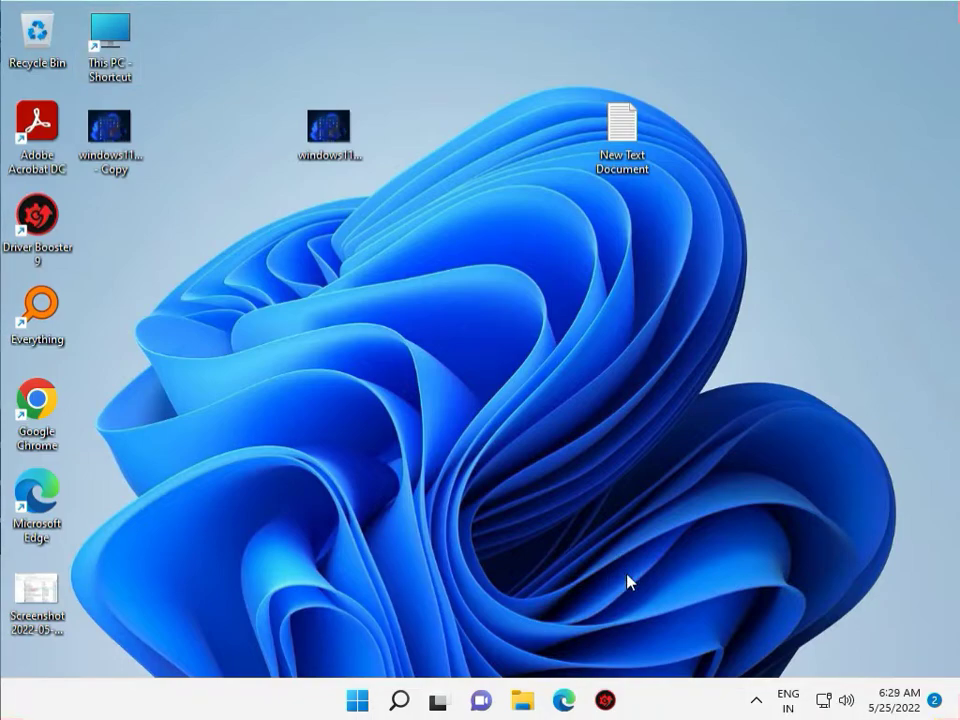
{"action": "key", "text": "super+r"}
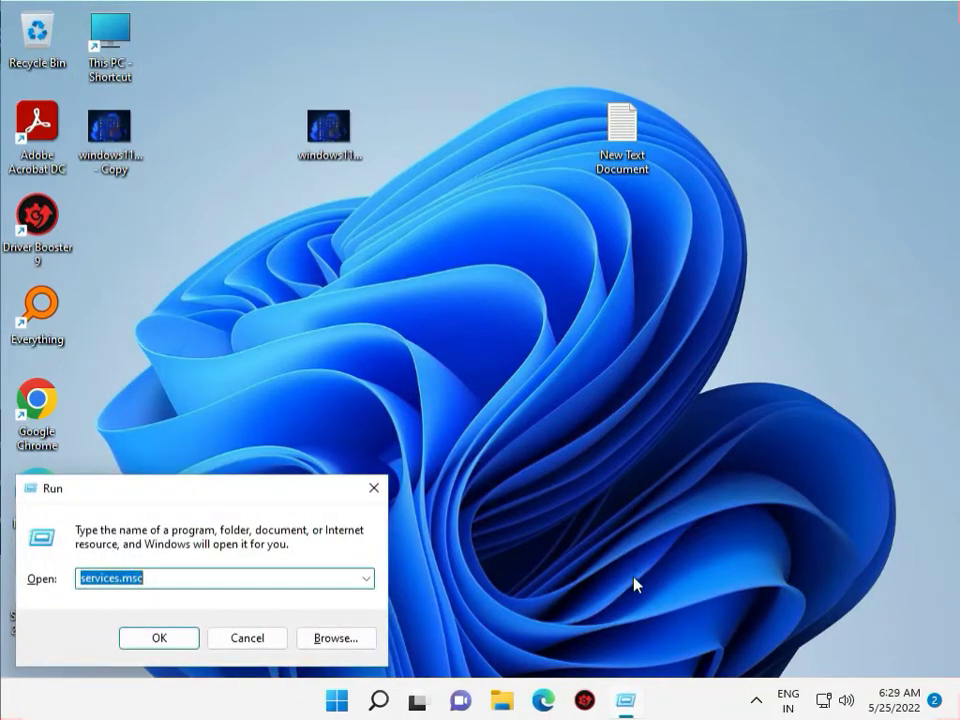
{"action": "key", "text": "Return"}
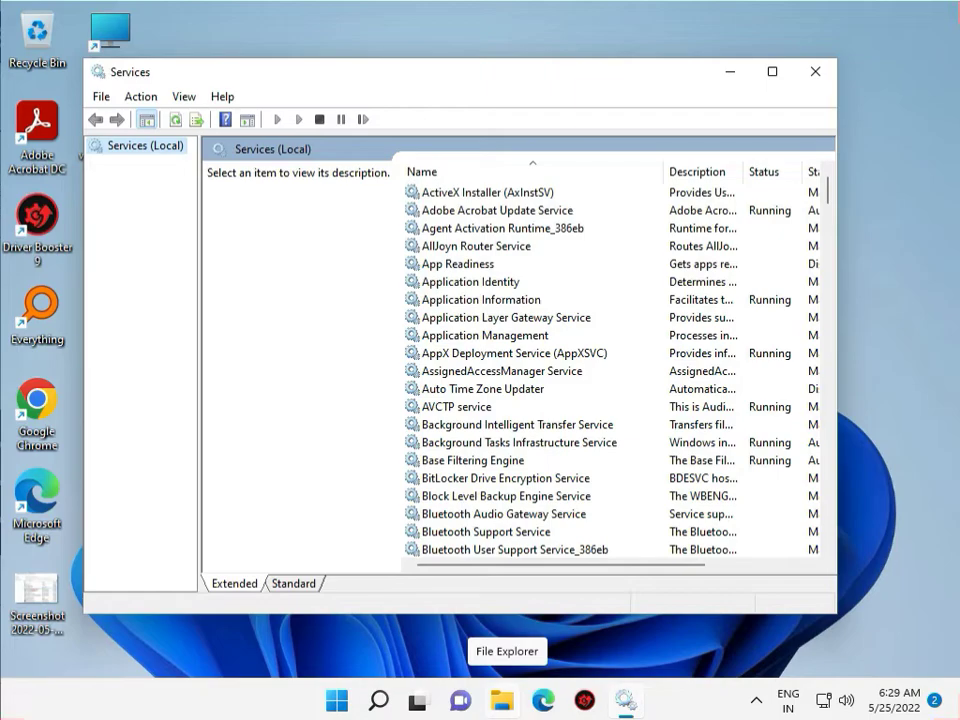
{"action": "left_click", "coordinate": [581, 340]}
{"action": "key", "text": "i"}
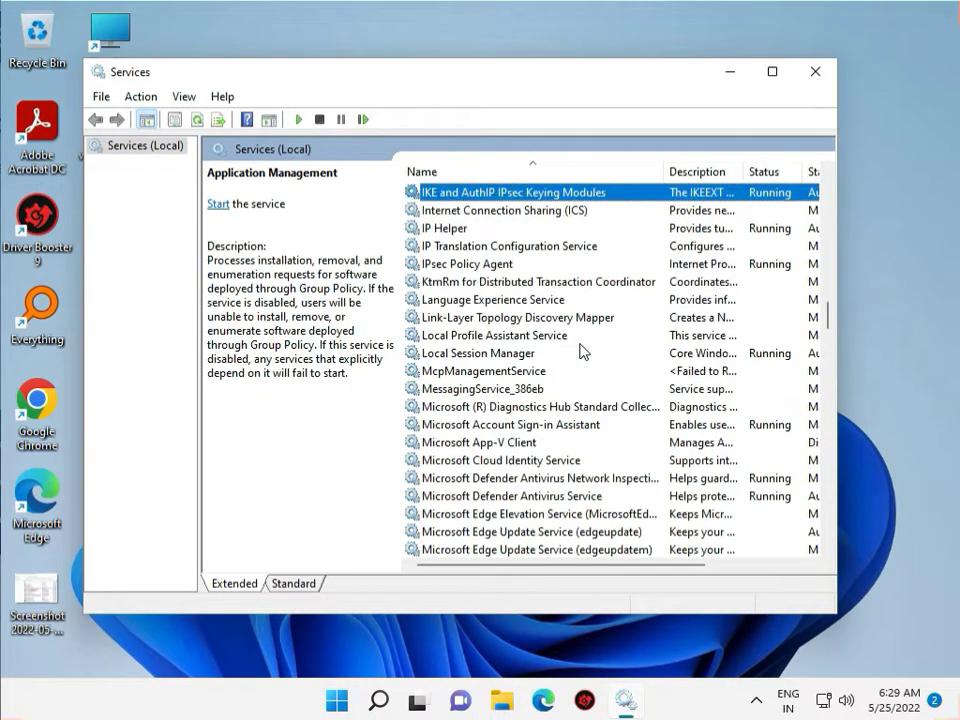
{"action": "key", "text": "p"}
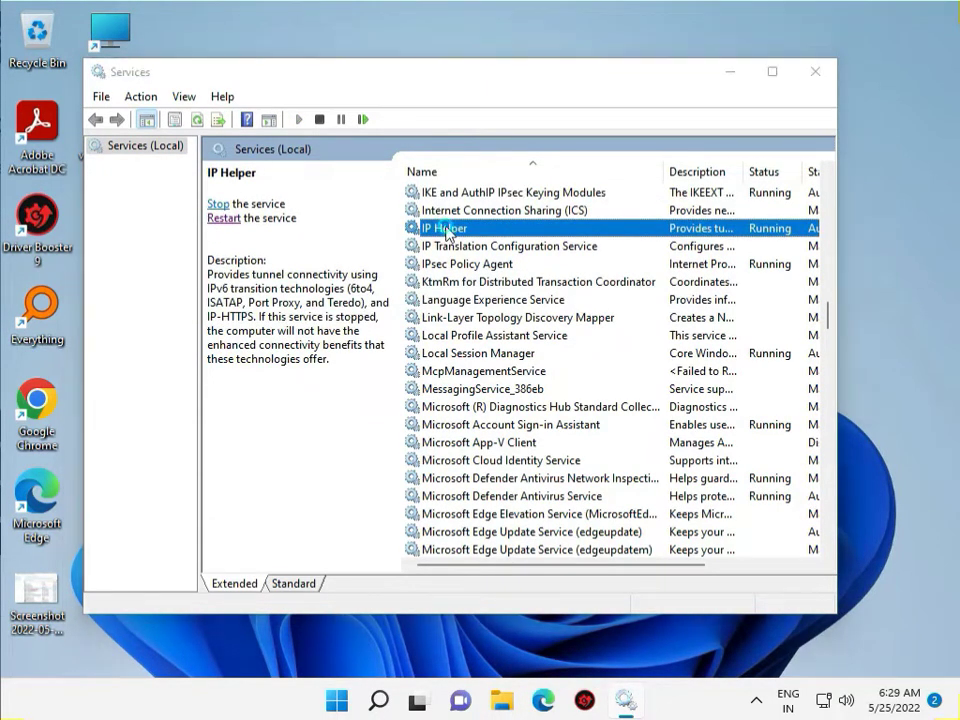
{"action": "double_click", "coordinate": [446, 228]}
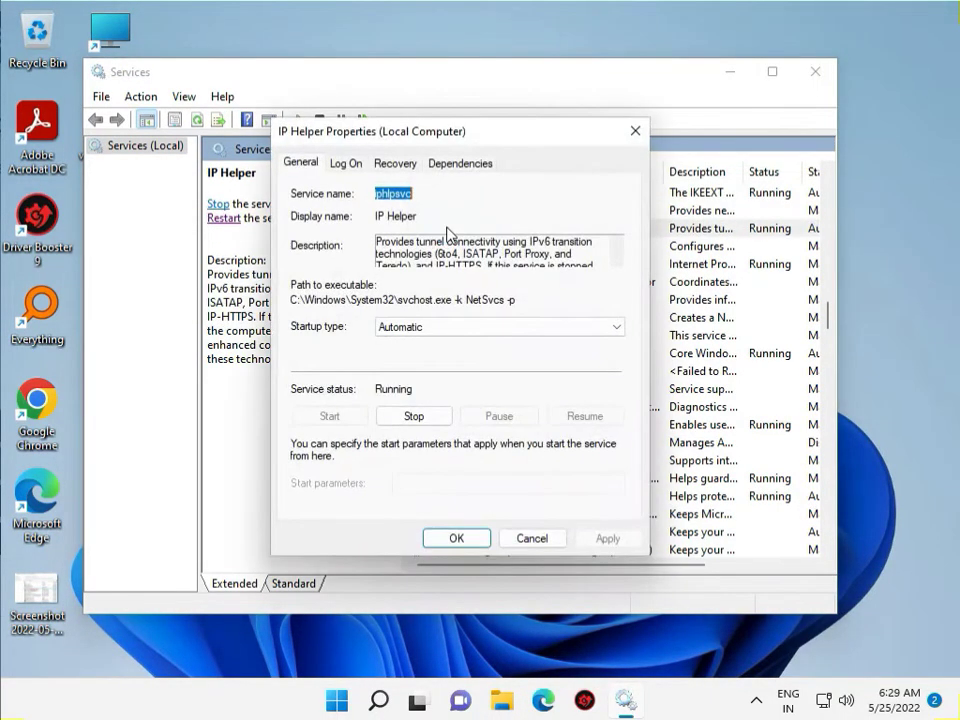
Set the IP Helper startup type to Automatic, apply the change, and close the properties and Services windows
{"action": "left_click", "coordinate": [420, 329]}
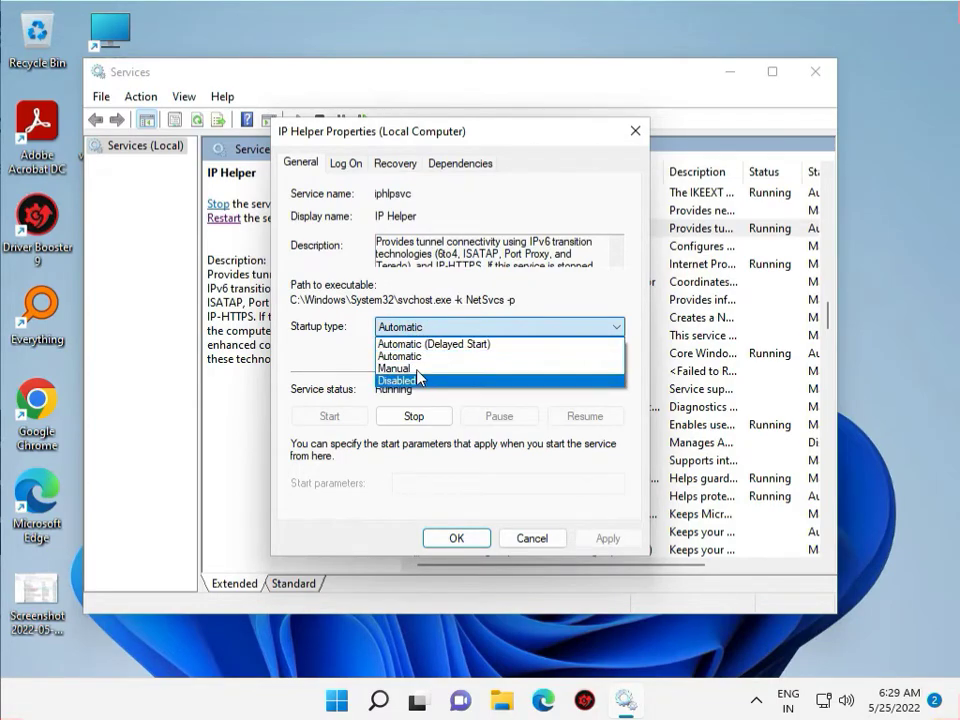
{"action": "left_click", "coordinate": [400, 356]}
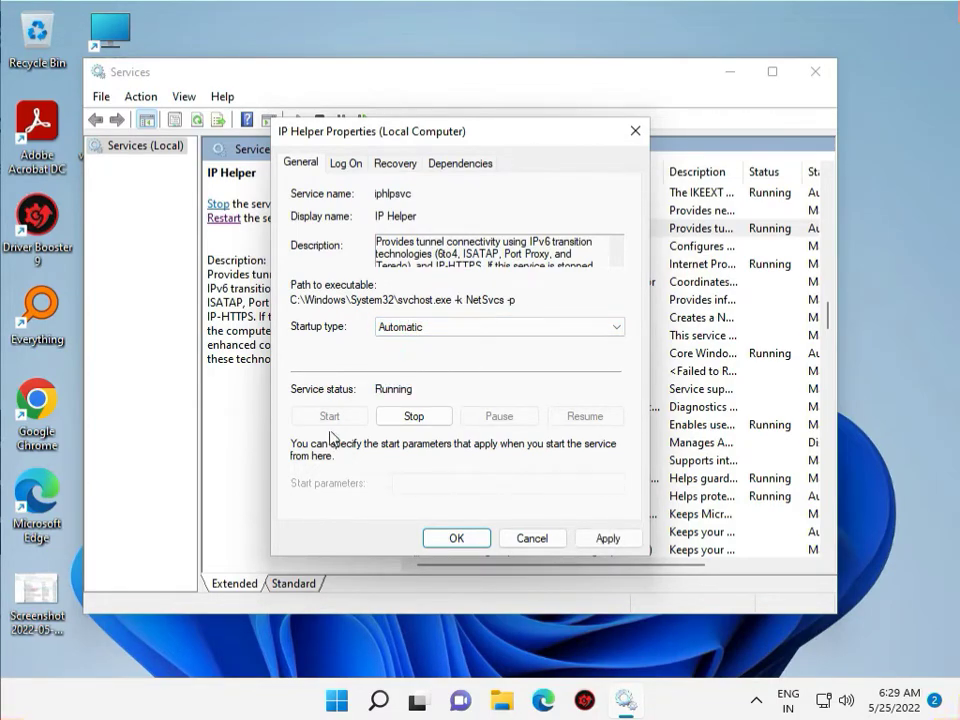
{"action": "left_click", "coordinate": [607, 539]}
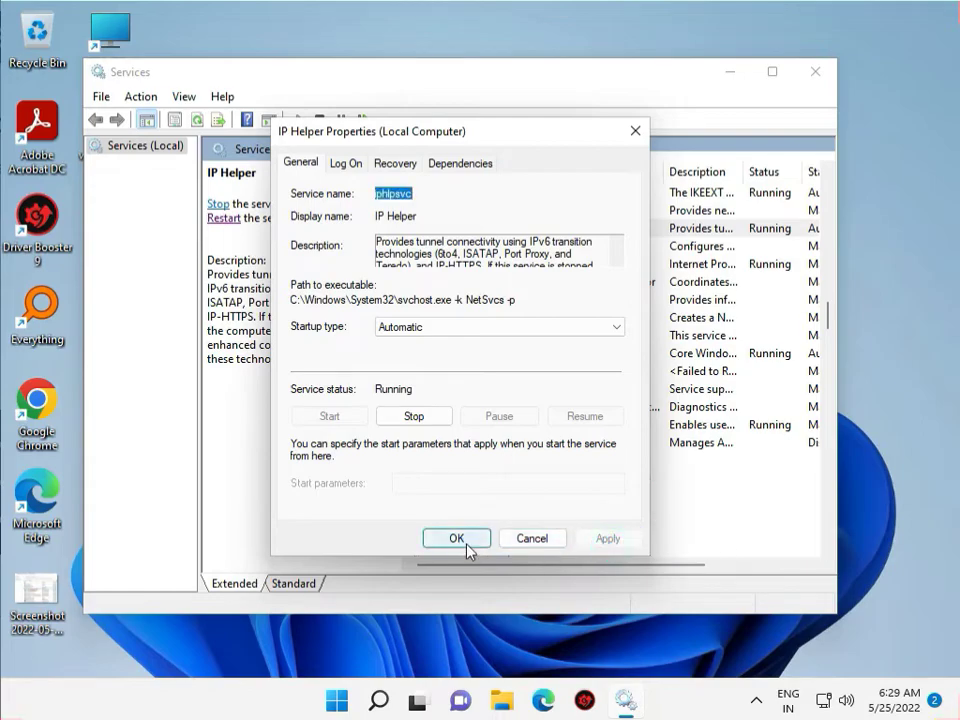
{"action": "left_click", "coordinate": [466, 543]}
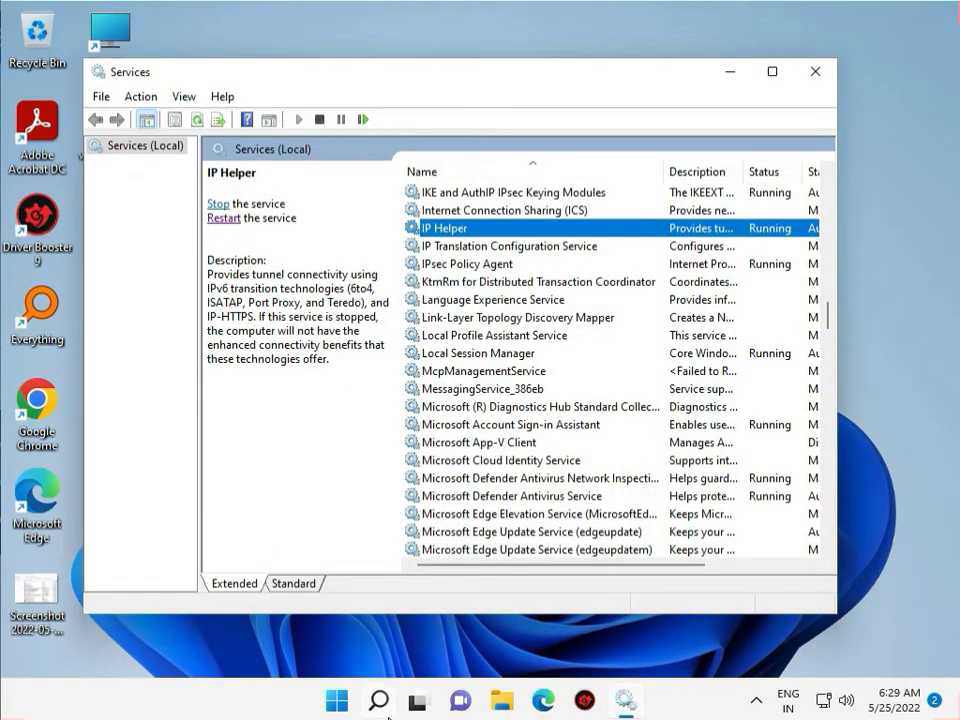
{"action": "mouse_move", "coordinate": [388, 716]}
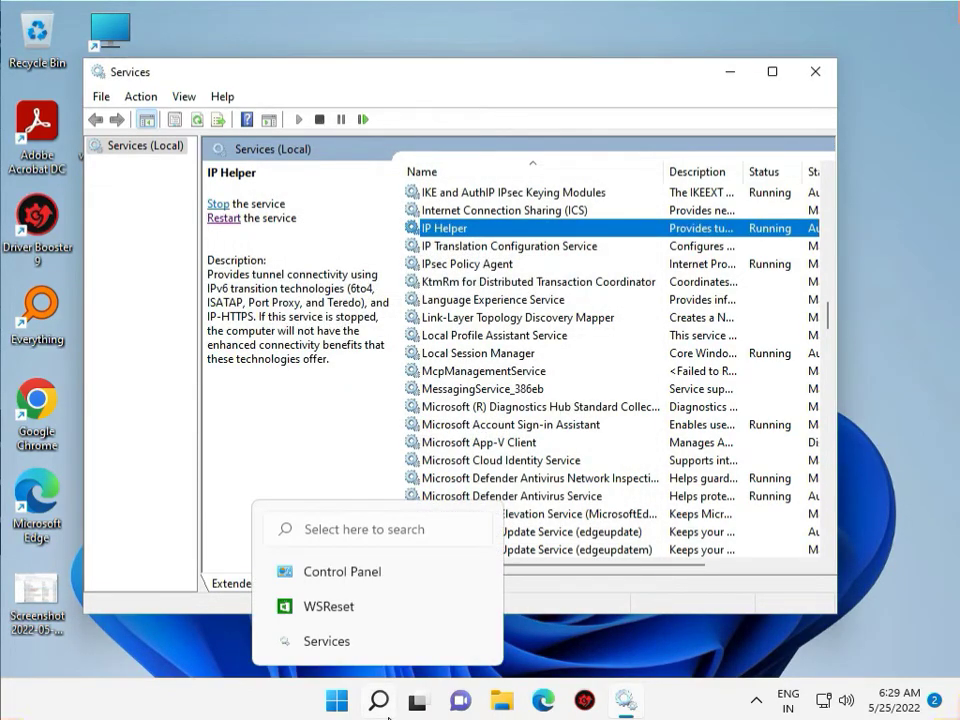
{"action": "left_click", "coordinate": [815, 71]}
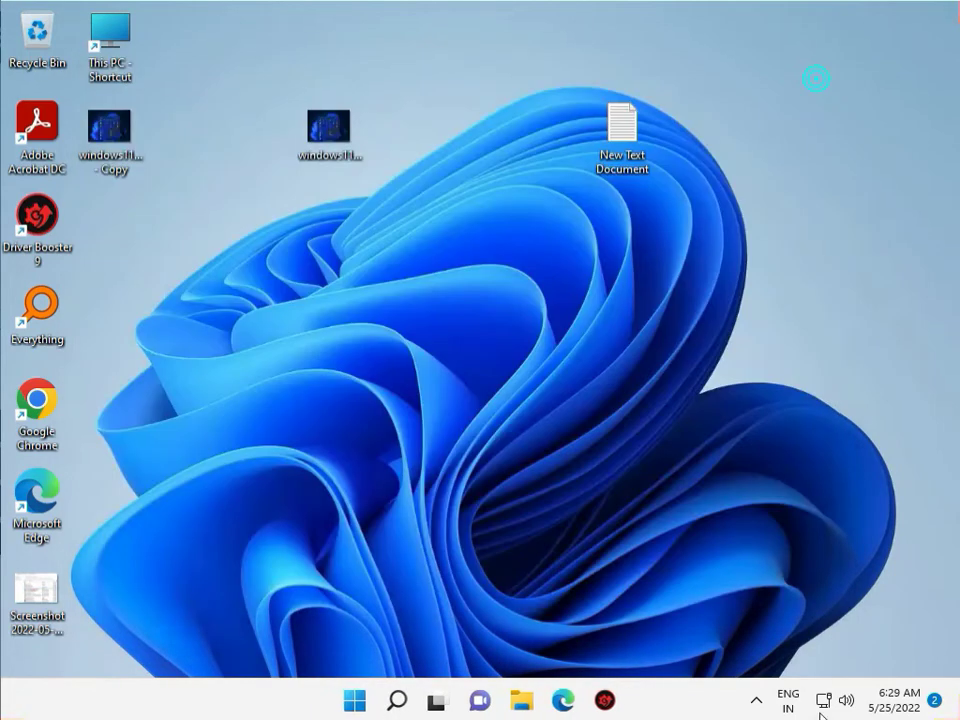